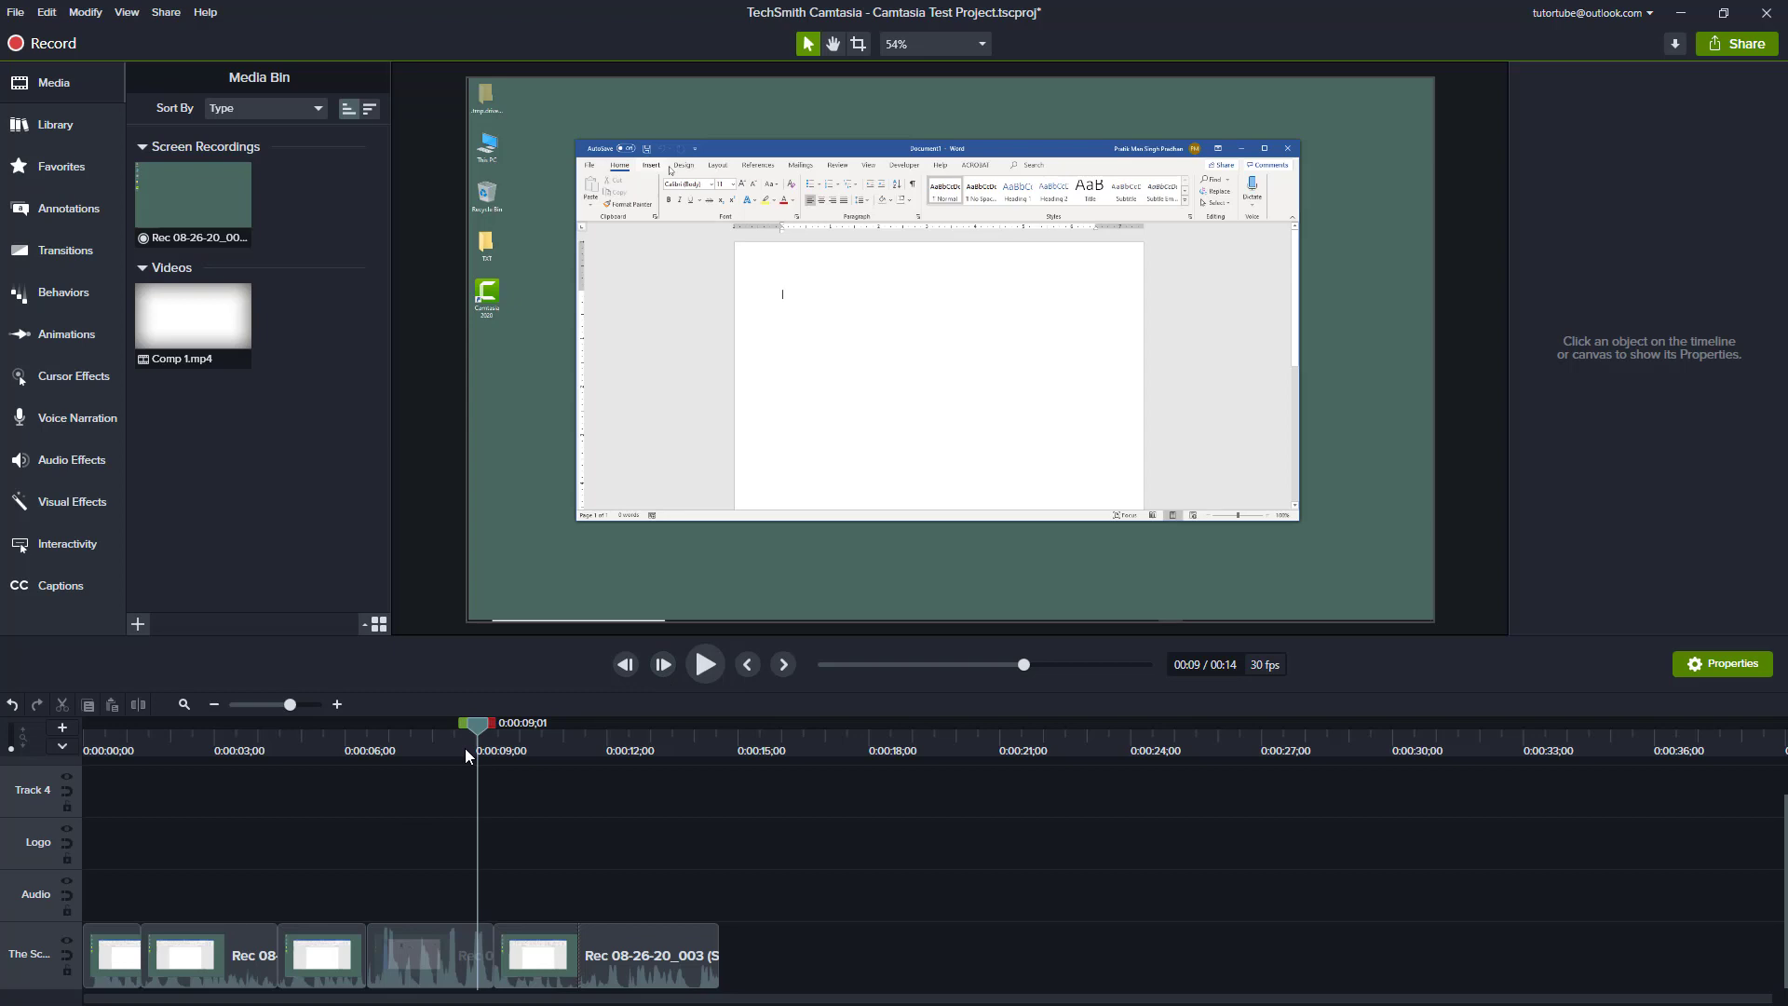
# - Drag the playhead back to 0:00:00;00 at the start of the project
pyautogui.moveTo(466, 747); pyautogui.dragTo(41, 757)
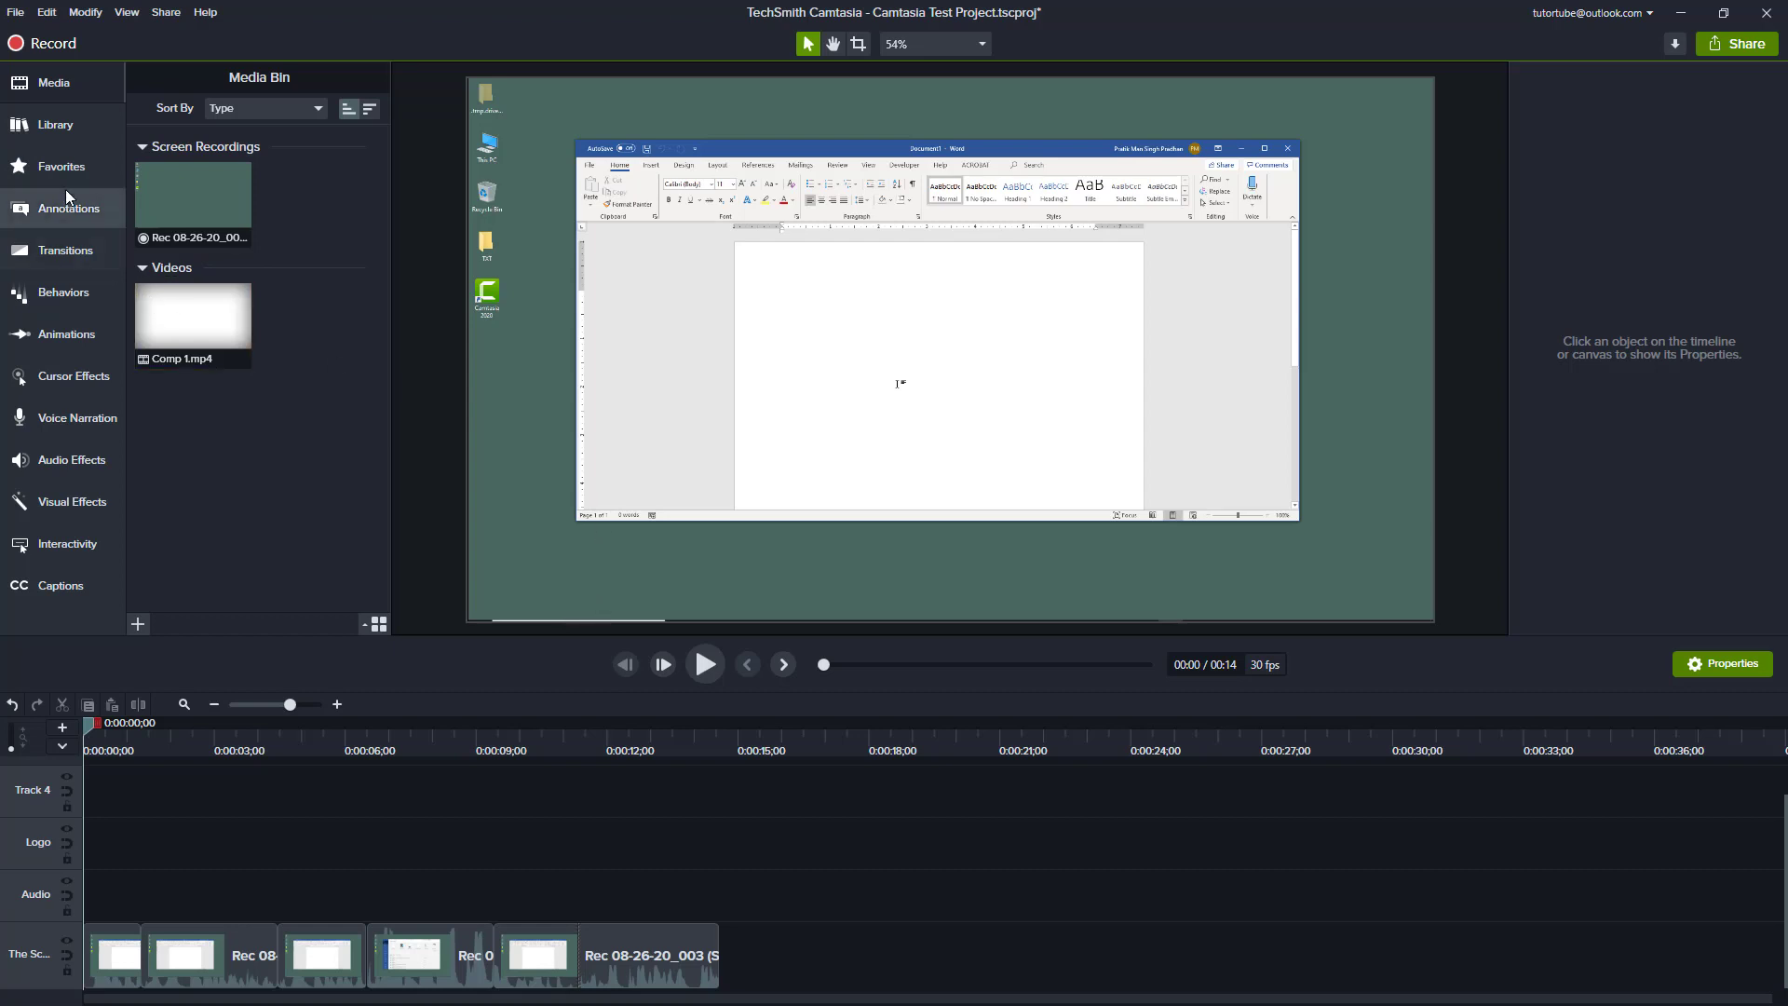
# - Browse the Annotations tabs, settle on Callouts, and set the playhead just after the start
pyautogui.click(75, 210)
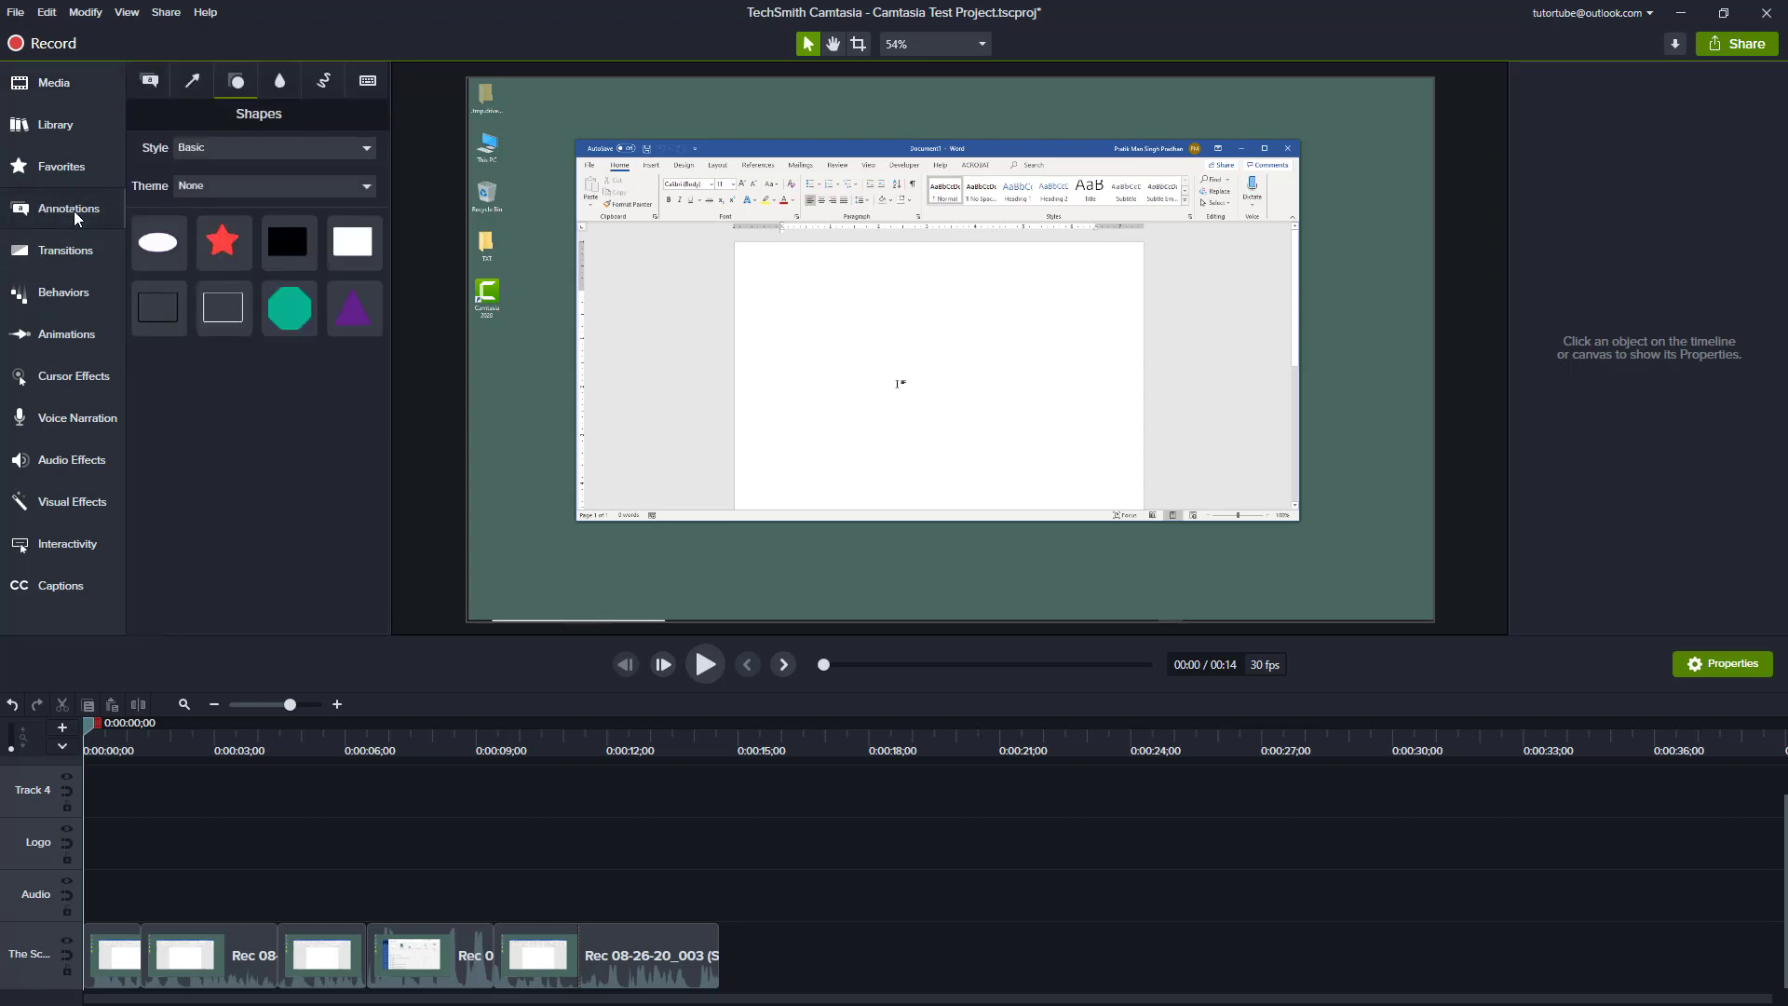
pyautogui.click(157, 90)
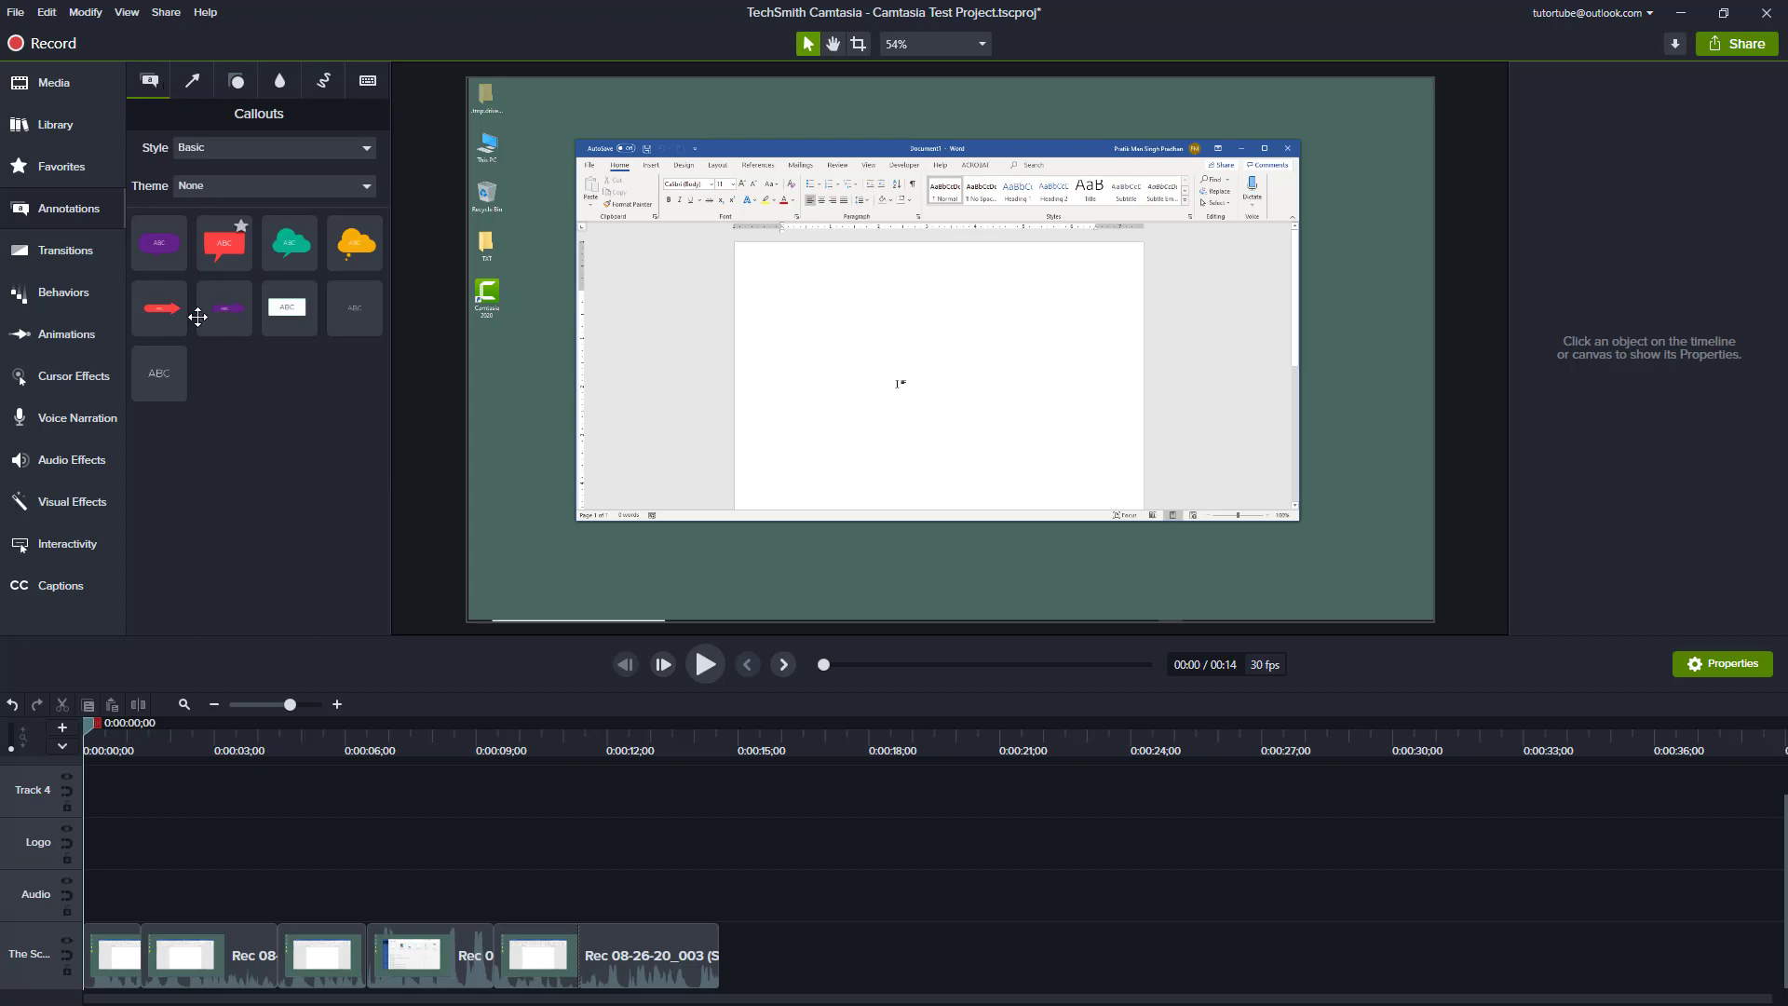
pyautogui.click(195, 84)
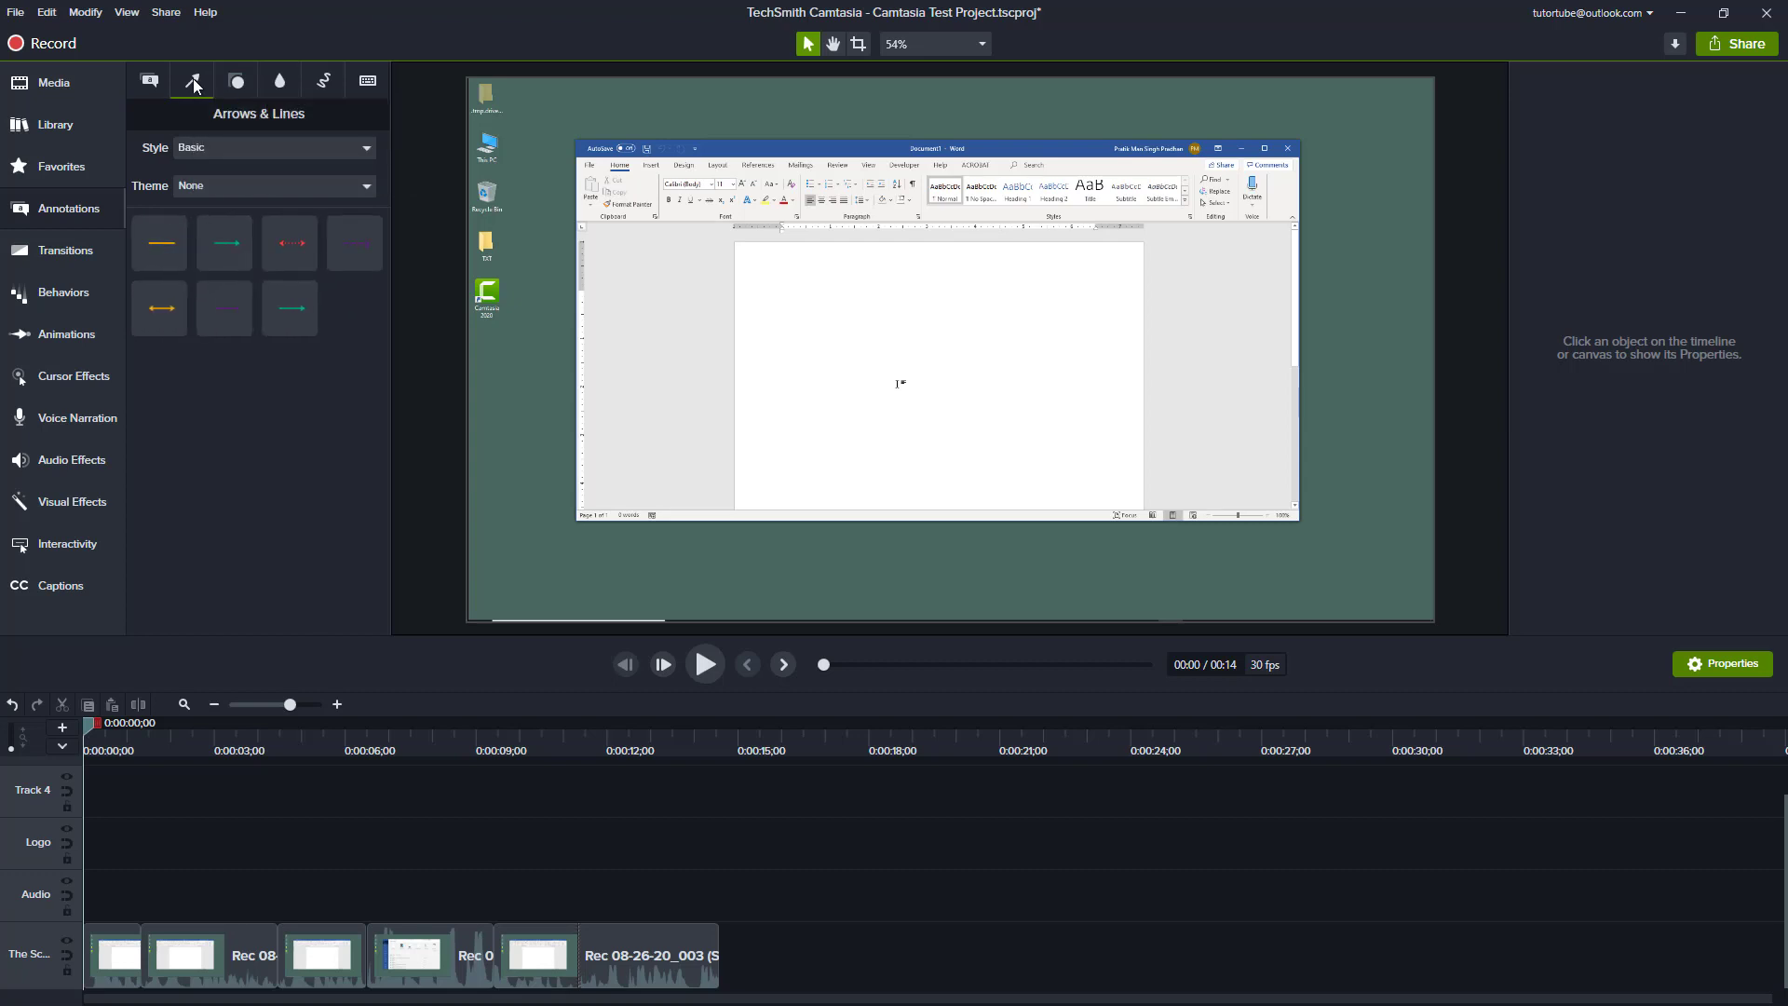
pyautogui.click(235, 82)
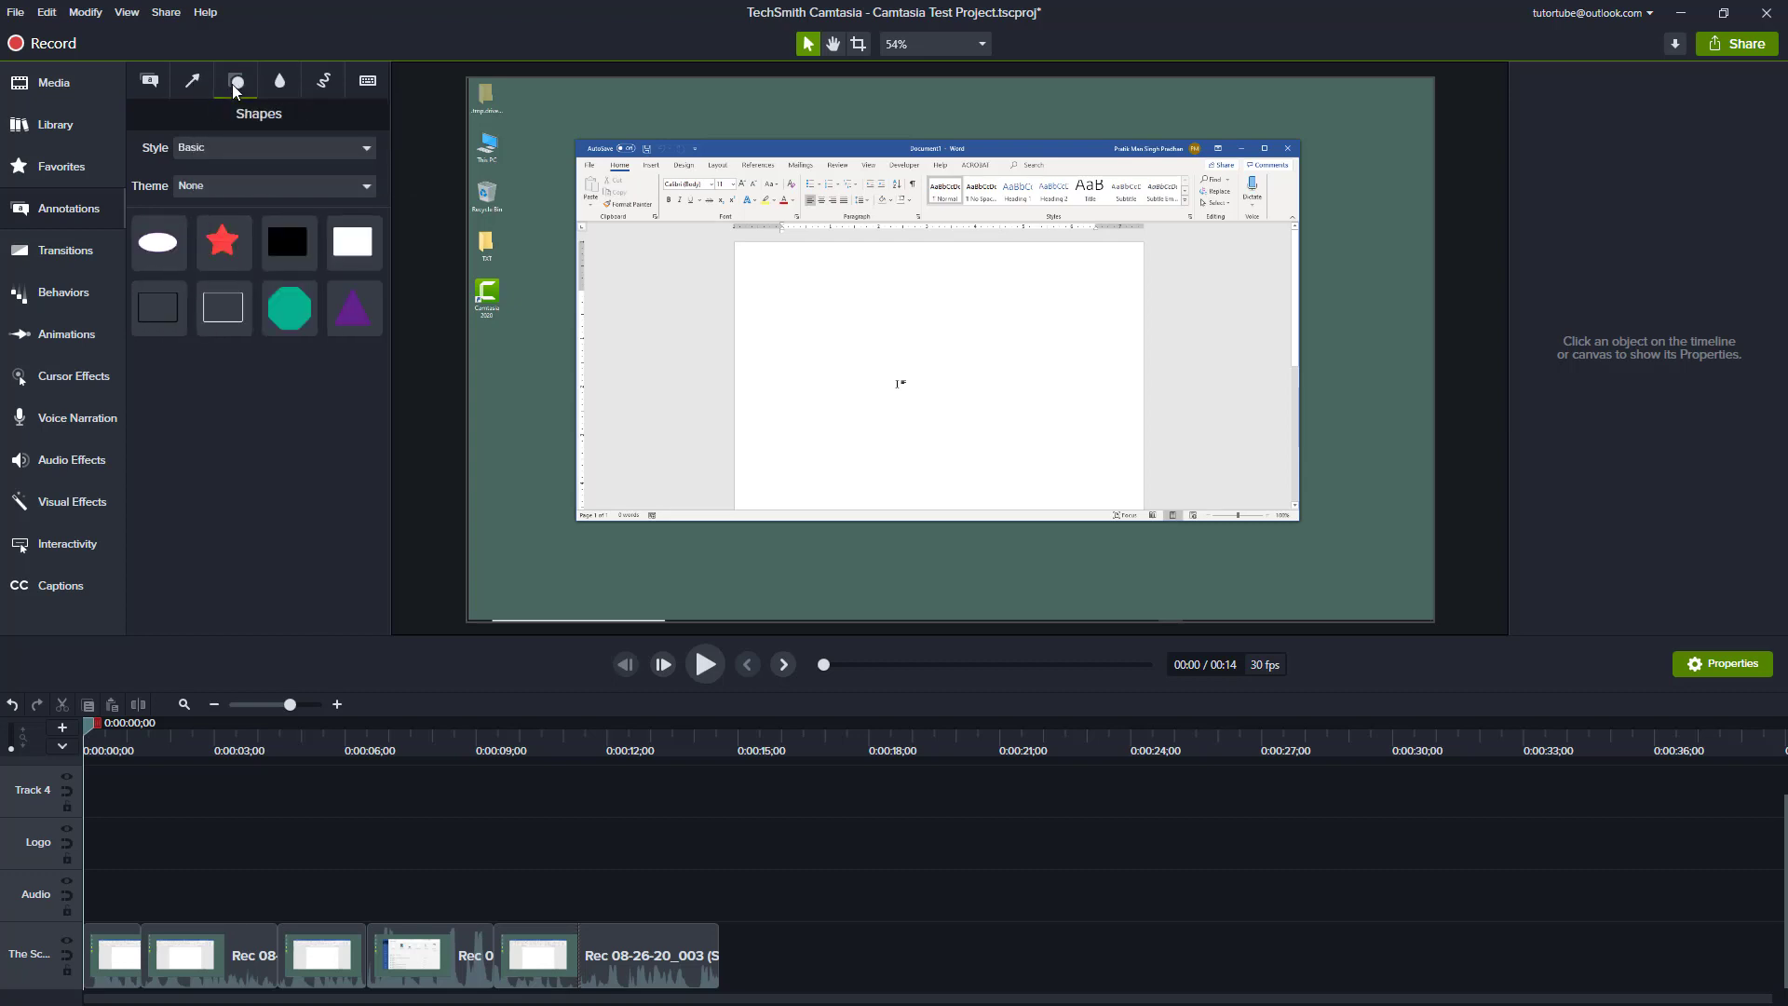
pyautogui.click(149, 81)
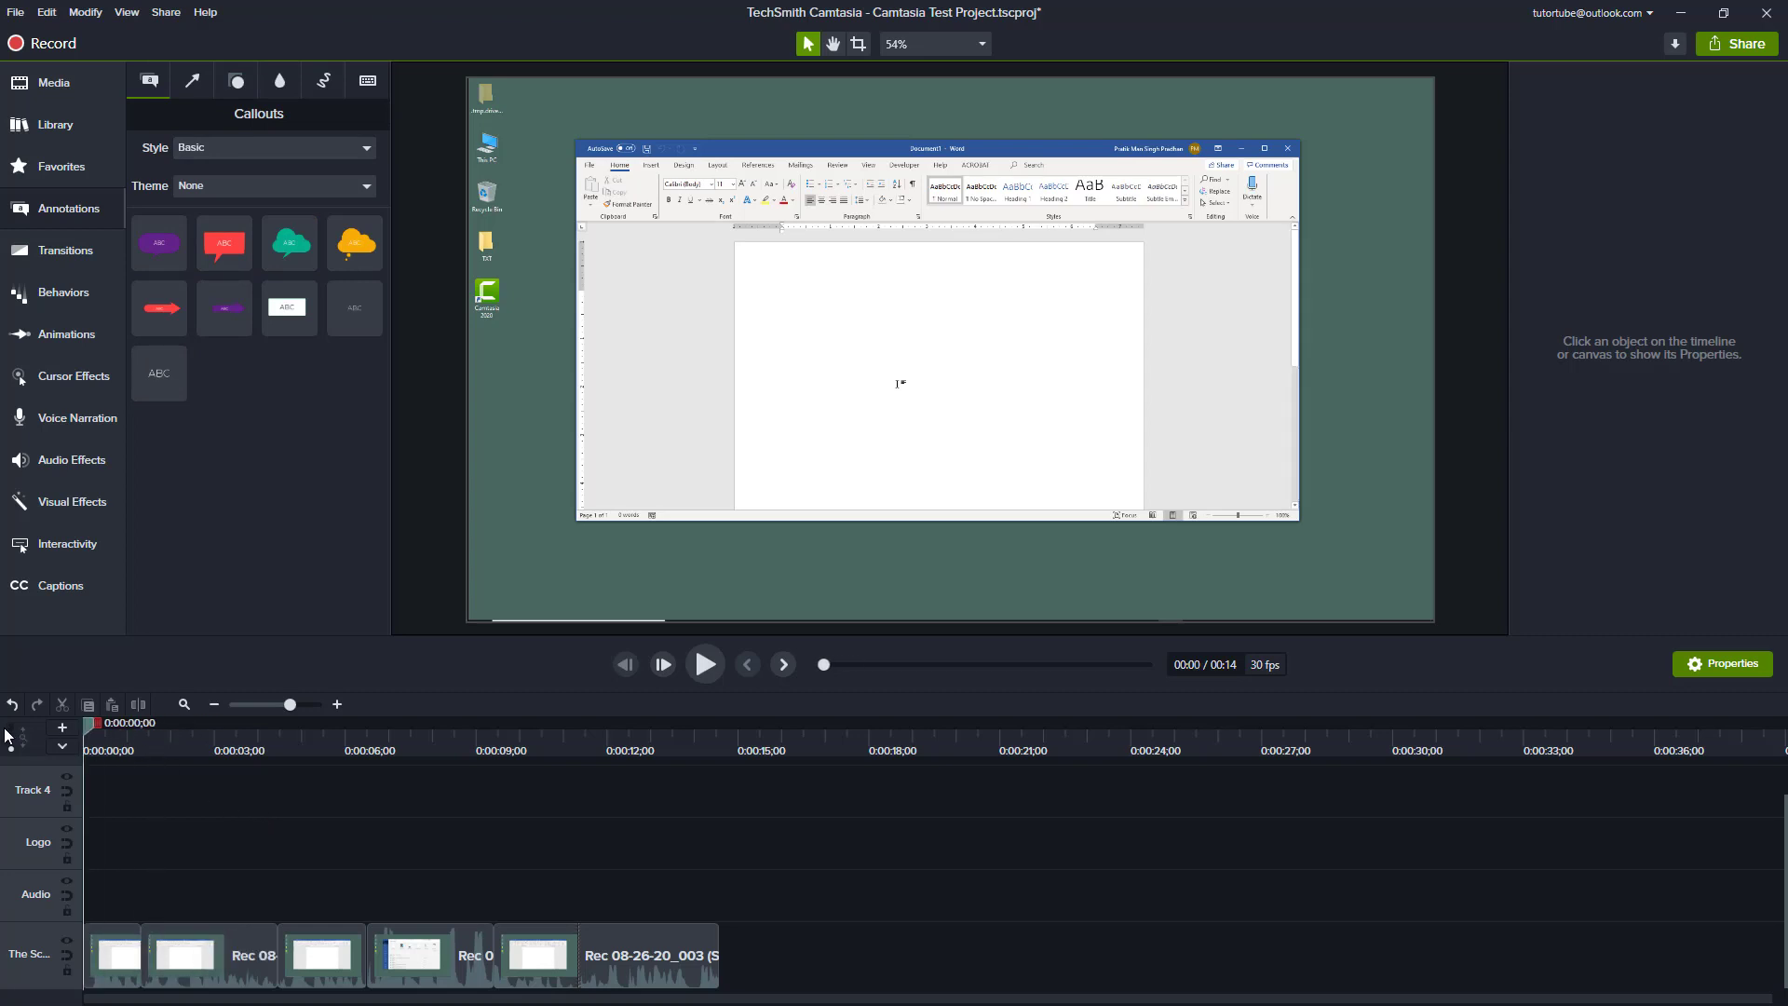
pyautogui.press('space')
pyautogui.press('space')
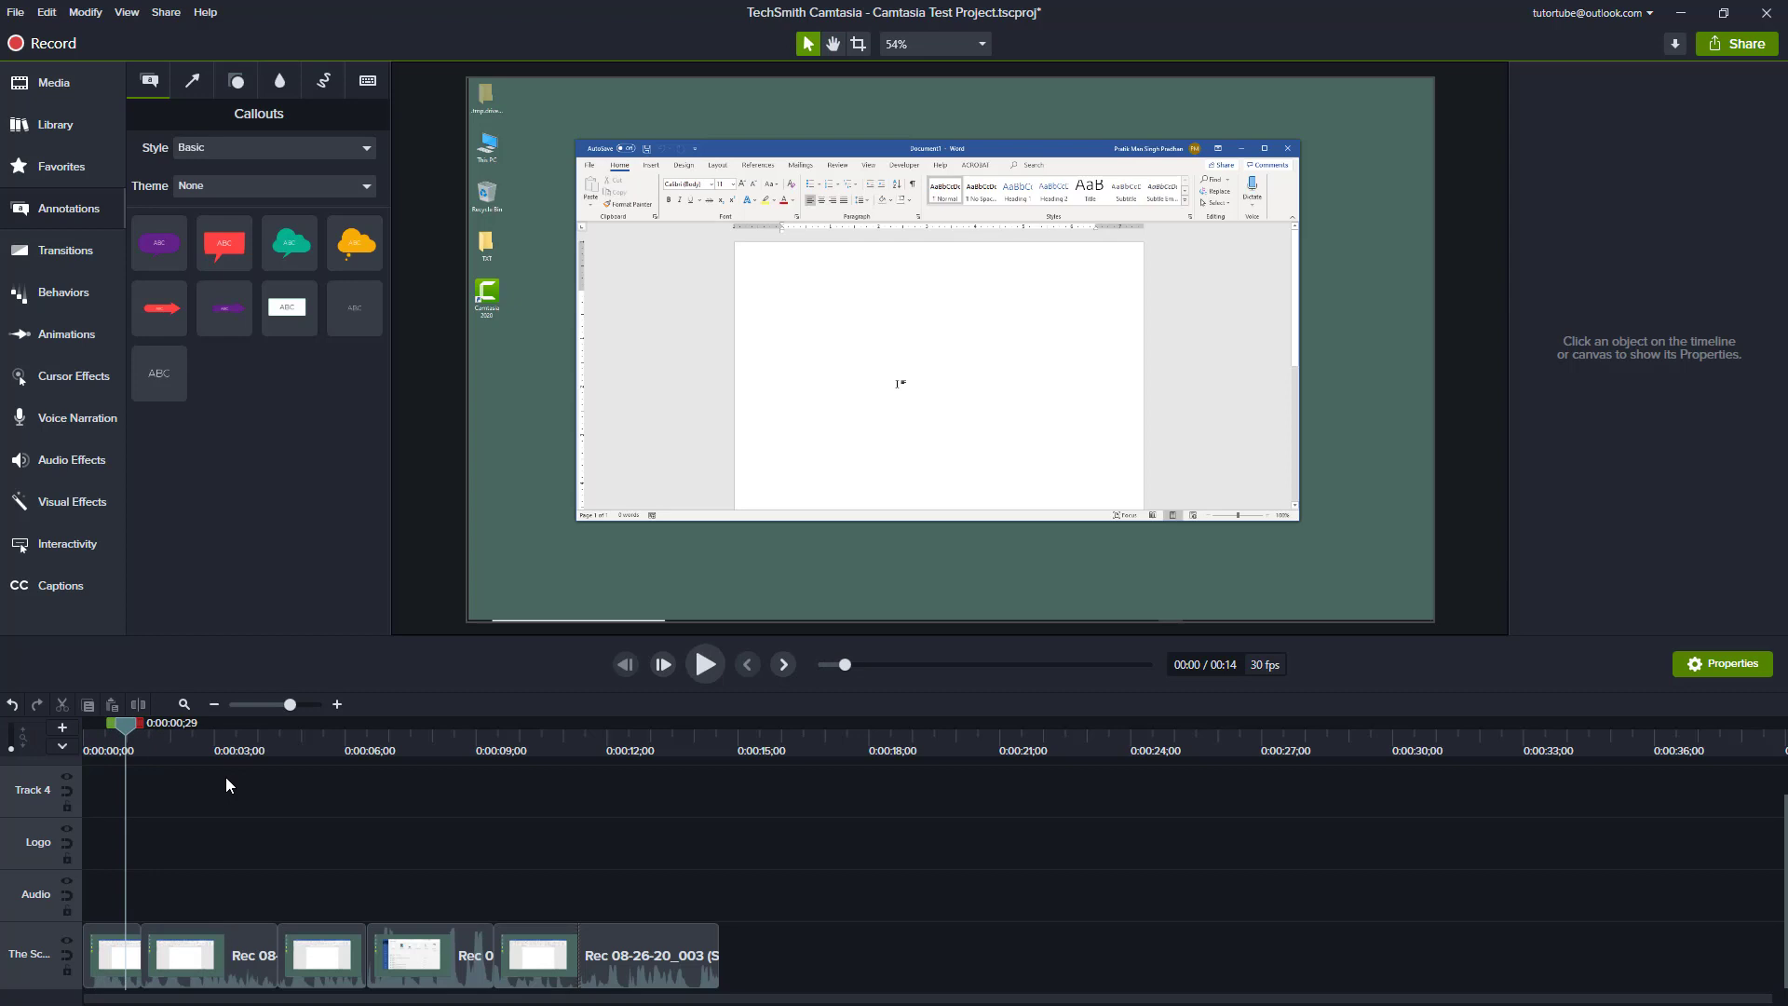
pyautogui.click(94, 743)
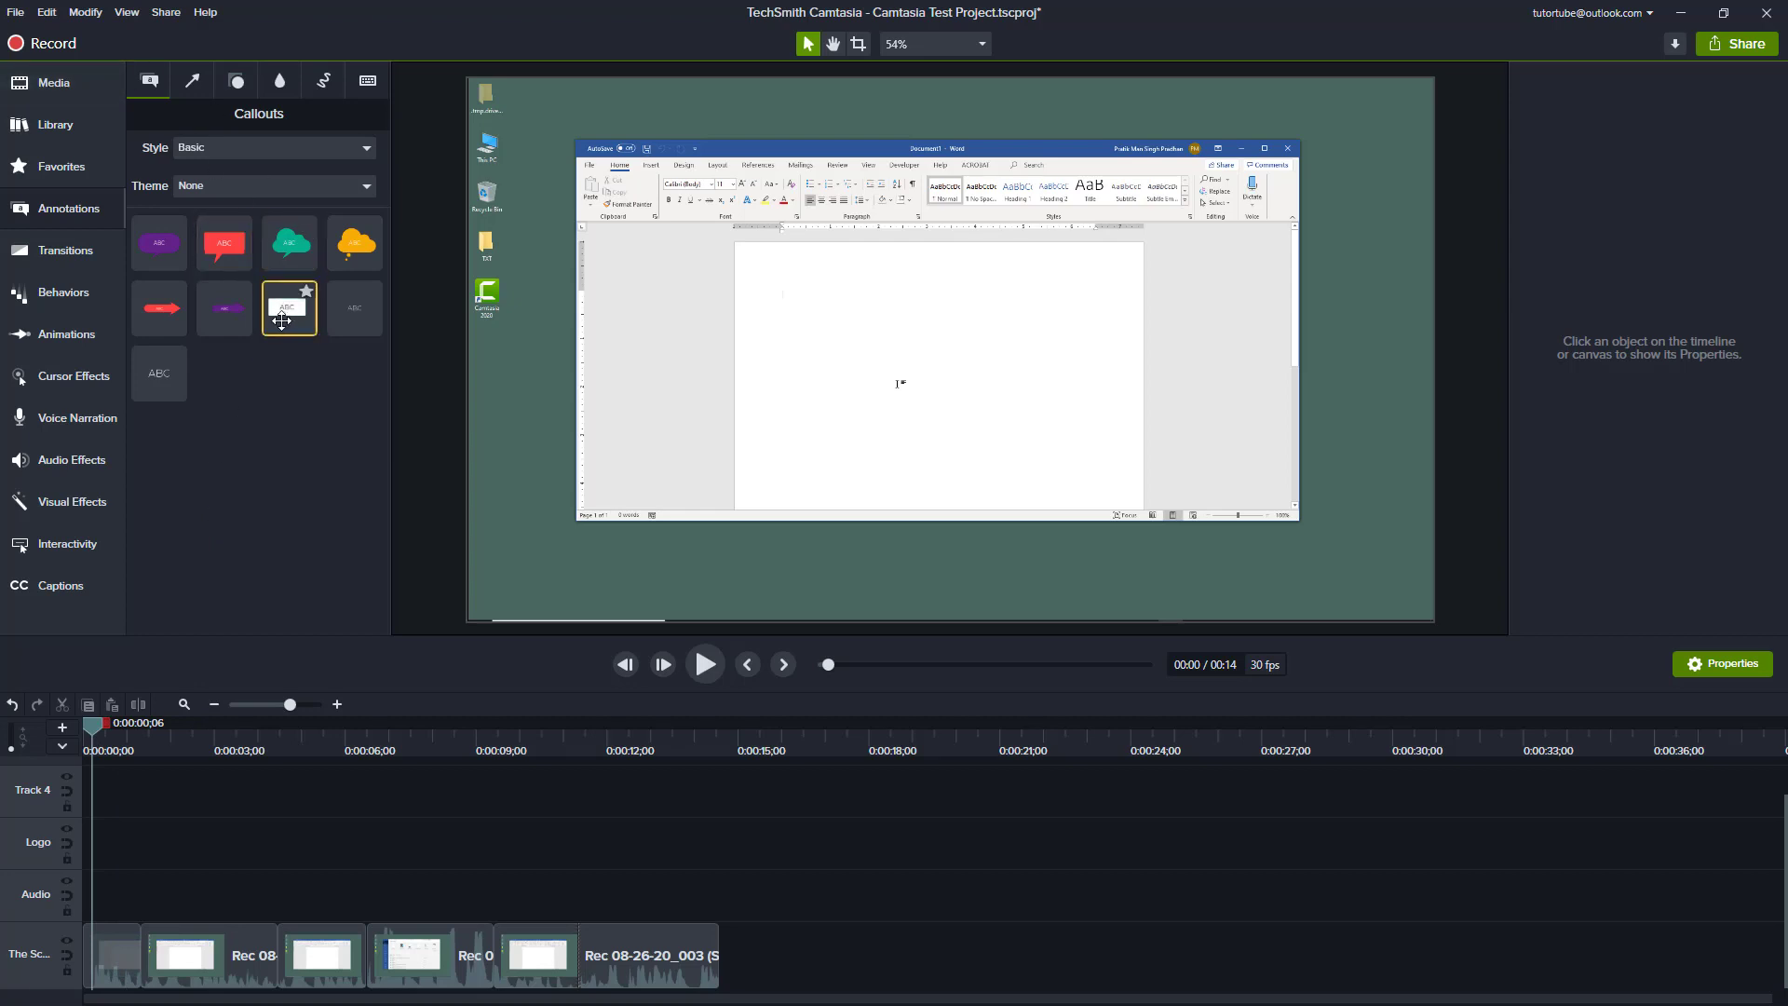
# - Place the white ABC callout on the canvas, change its text to 'Welcome' and widen it
pyautogui.moveTo(281, 321); pyautogui.dragTo(927, 364)
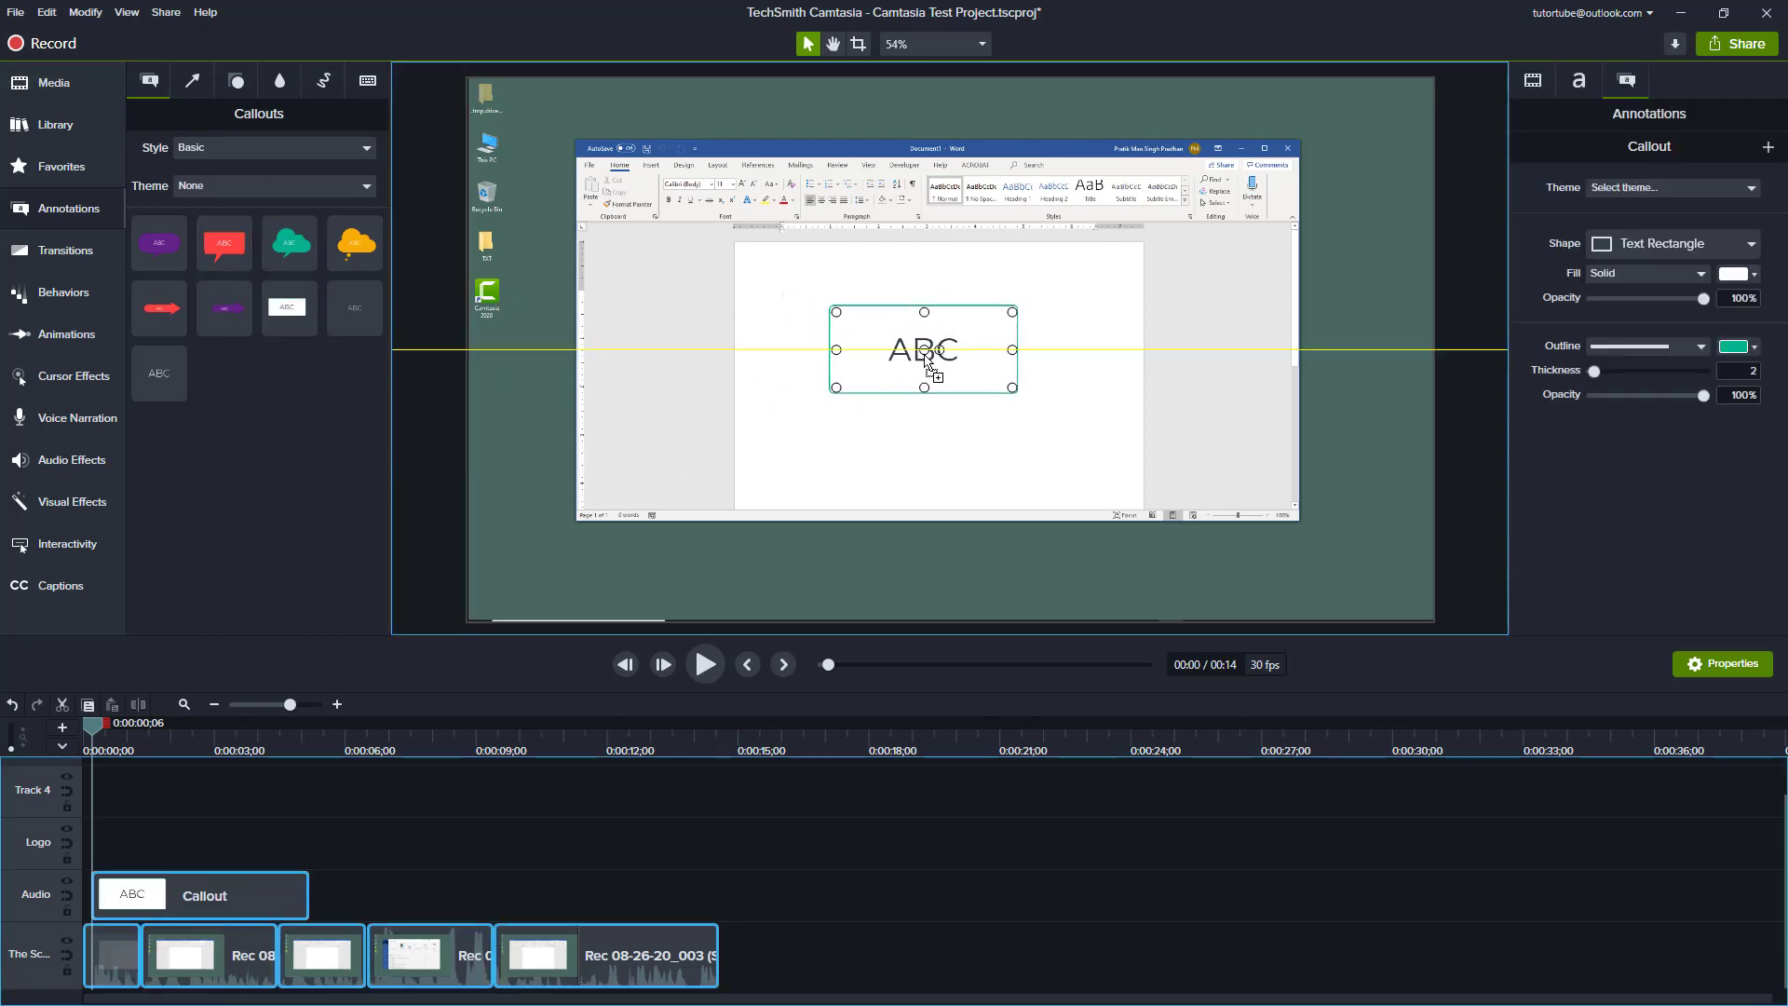
pyautogui.doubleClick(924, 350)
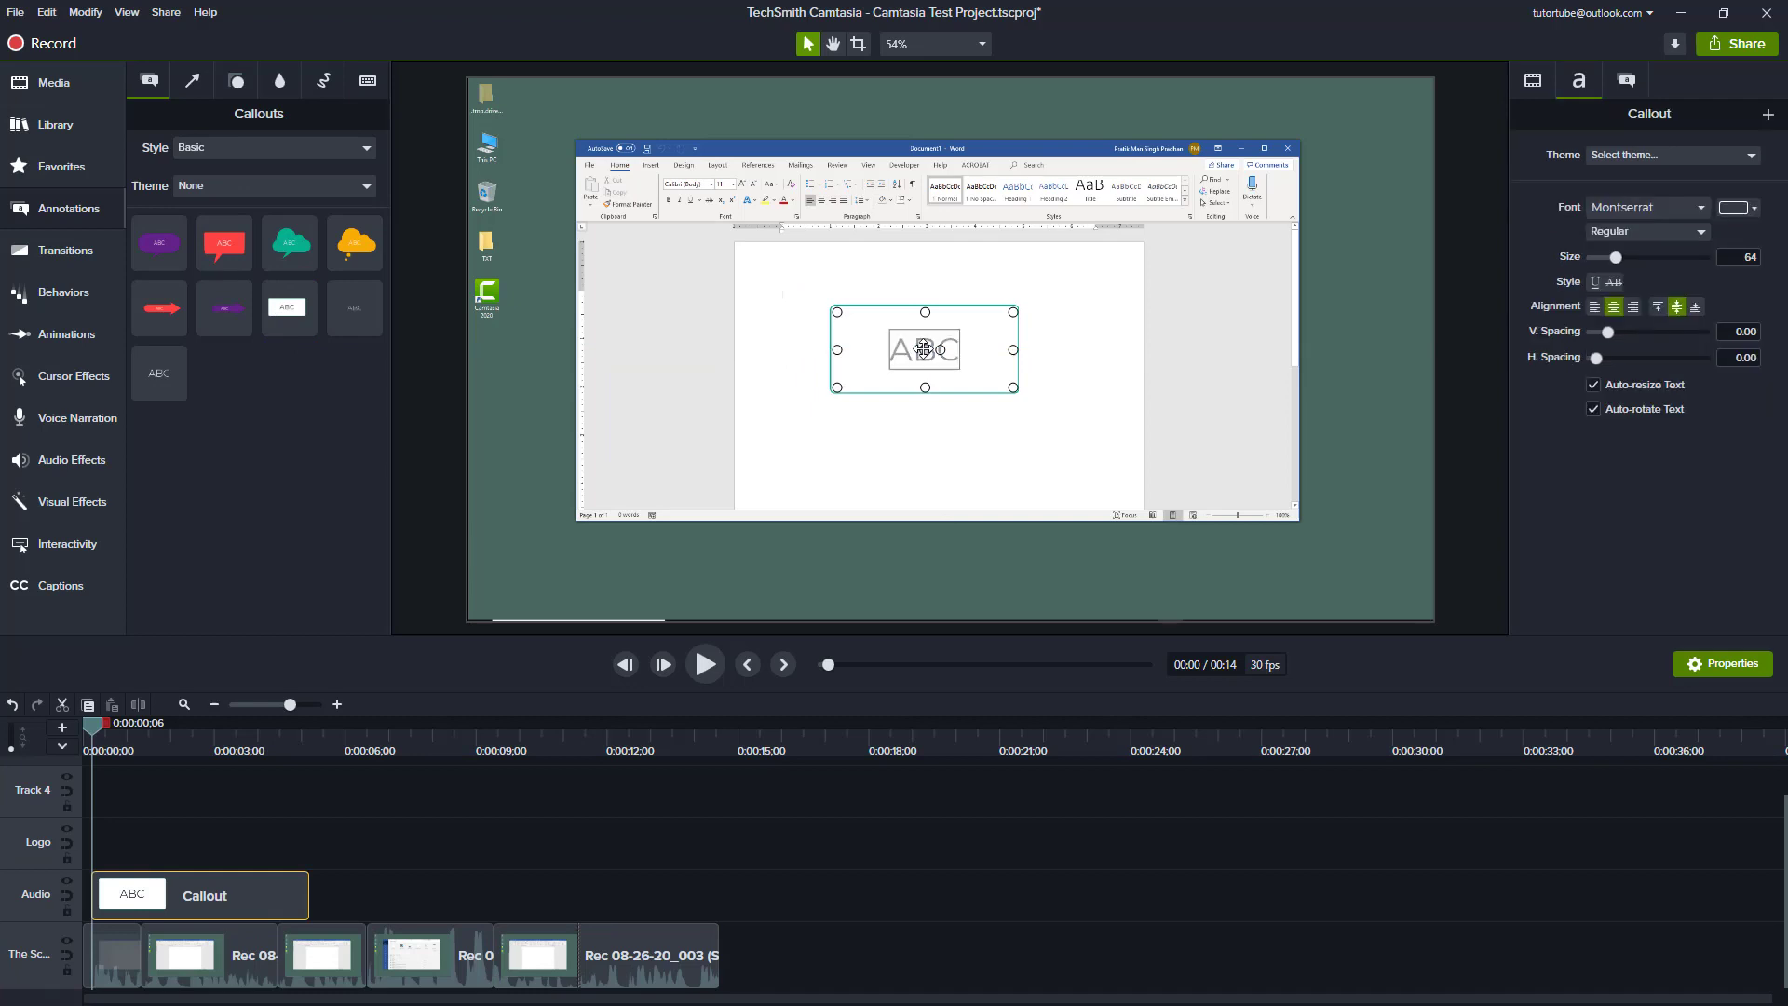
pyautogui.write('Welcome')
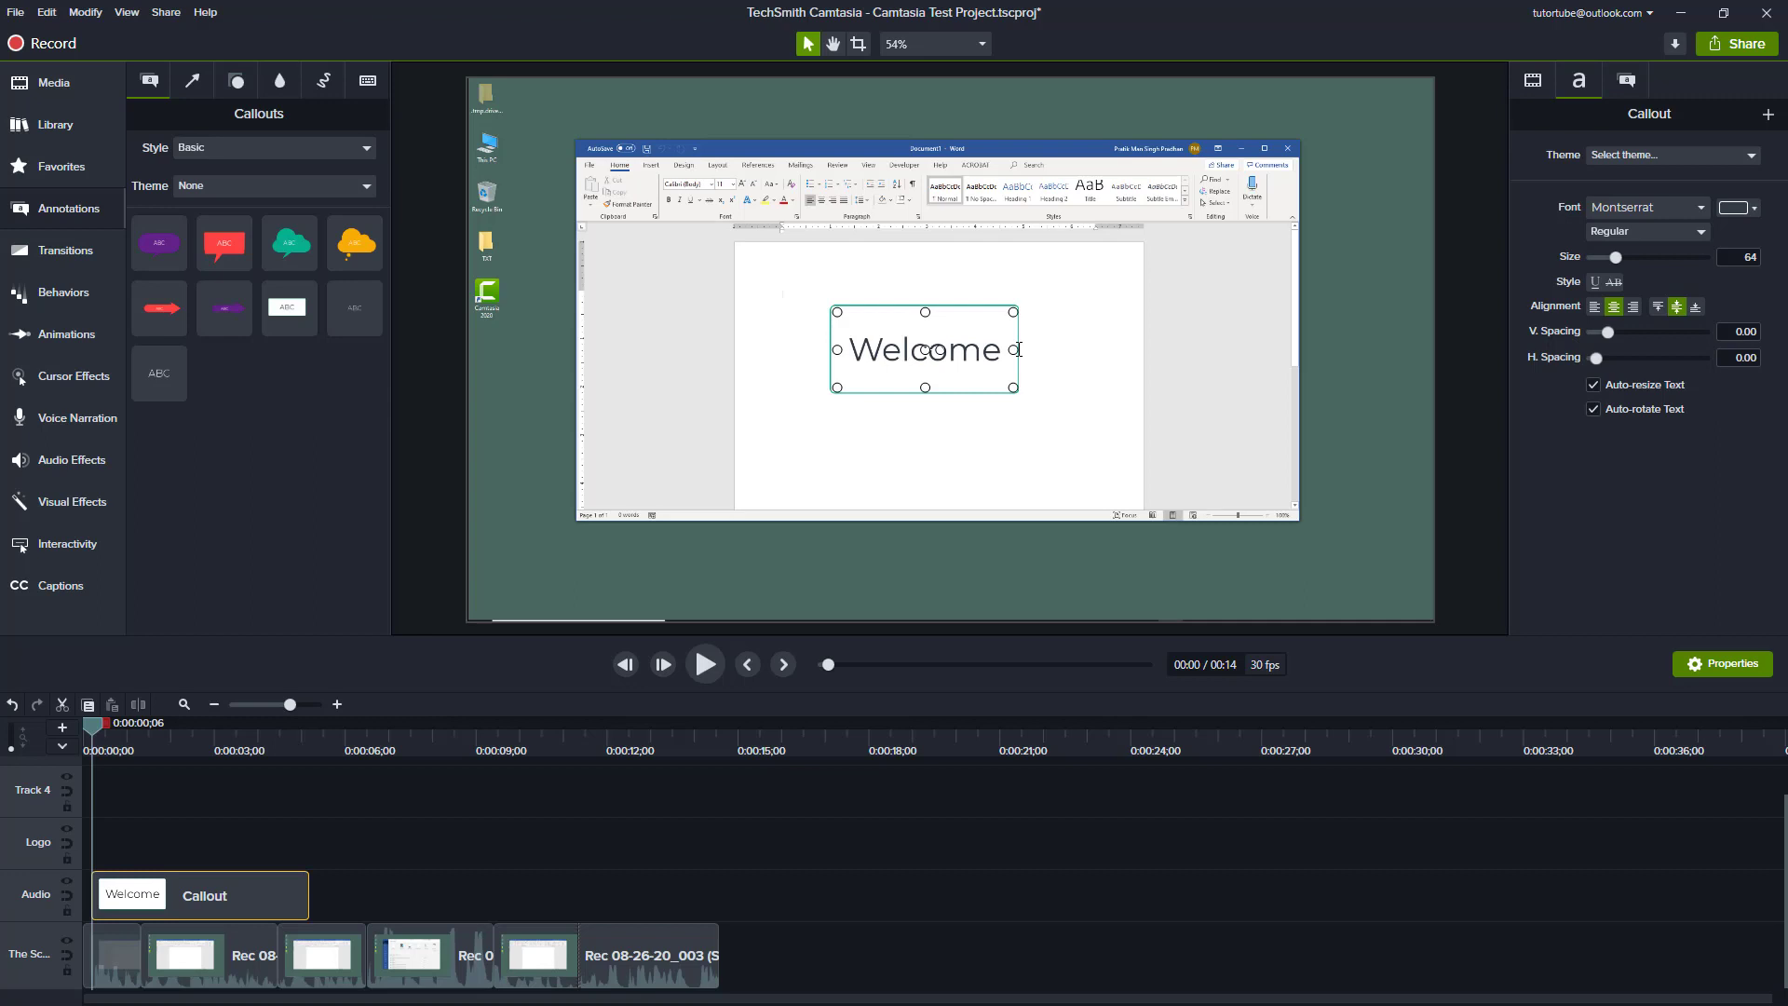
pyautogui.moveTo(1013, 349); pyautogui.dragTo(1047, 346)
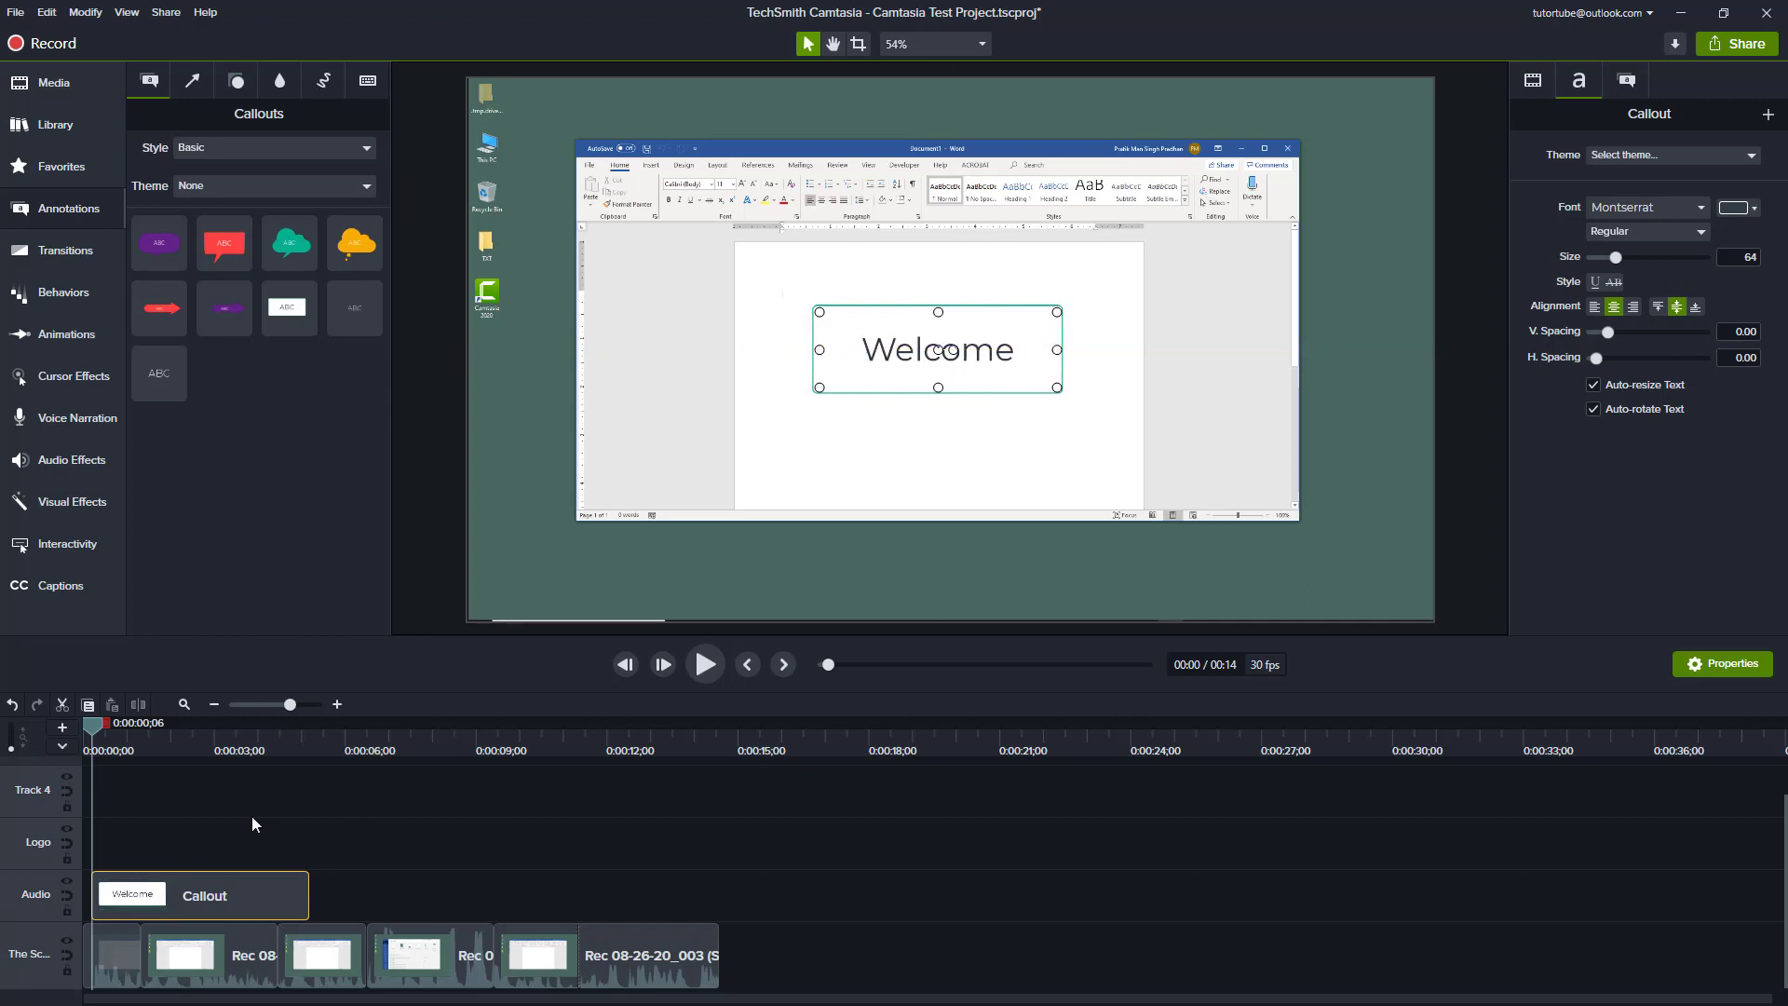
# - Trim the Welcome callout clip to about 1.5 seconds and play it back to check
pyautogui.click(85, 741)
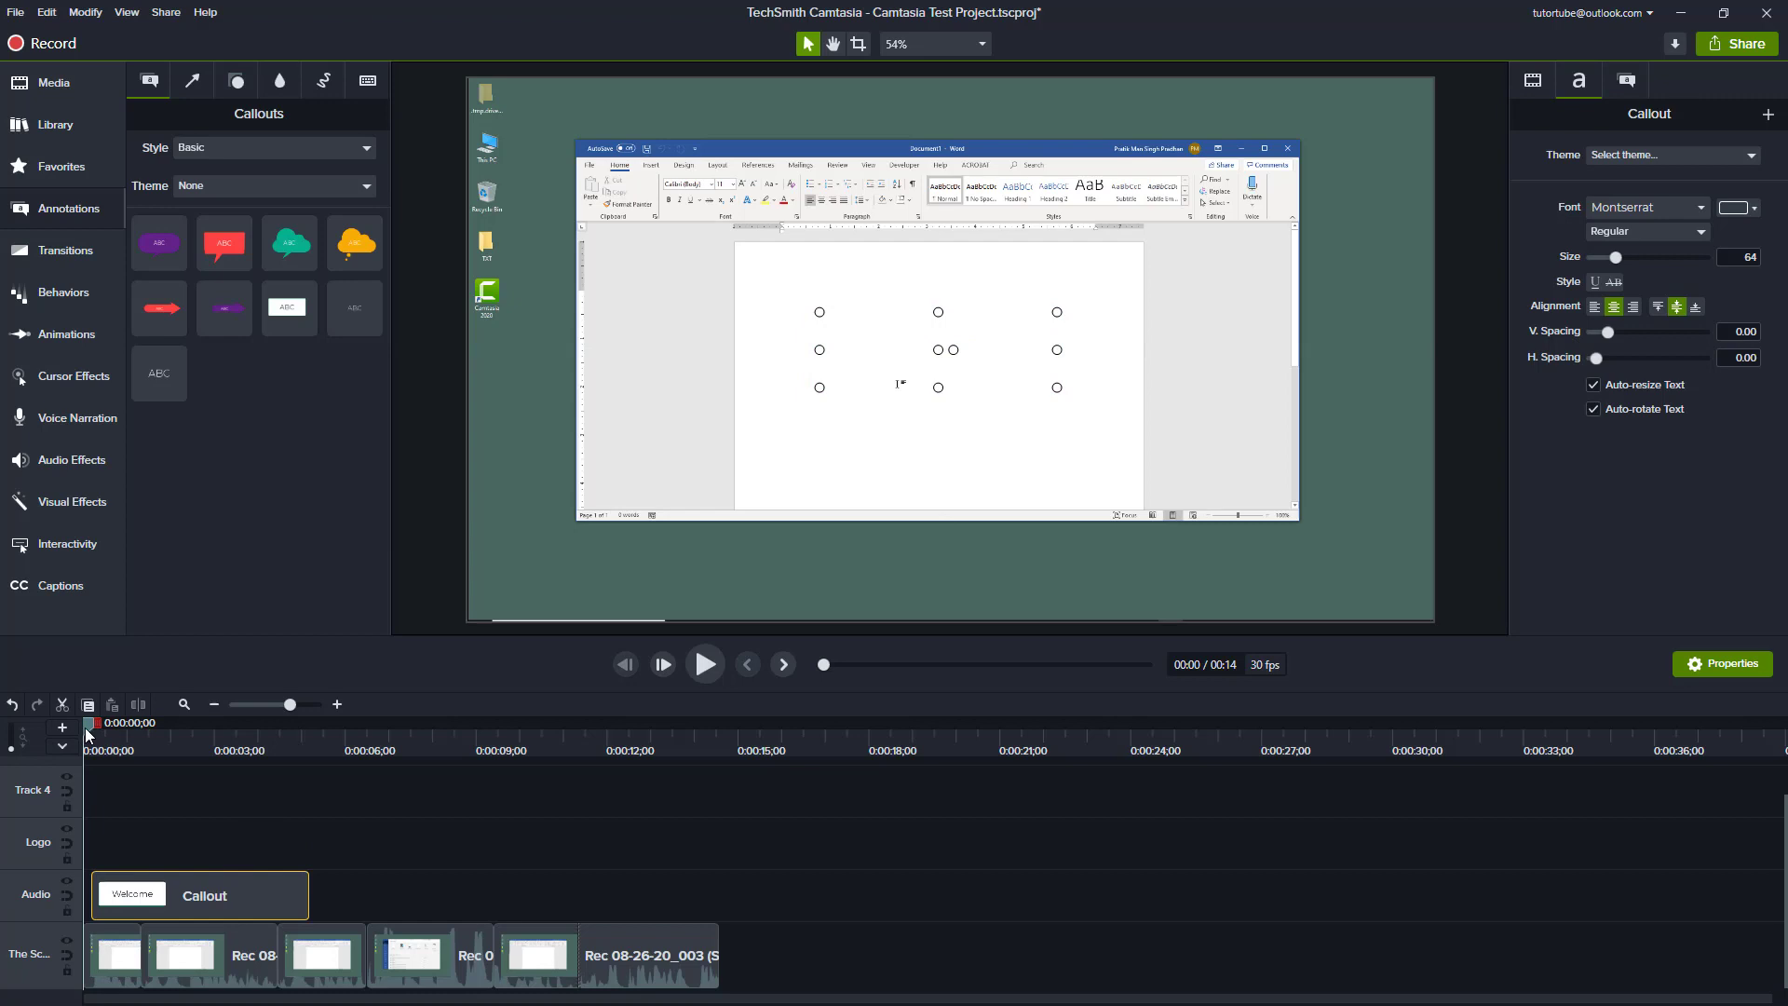
pyautogui.press('space')
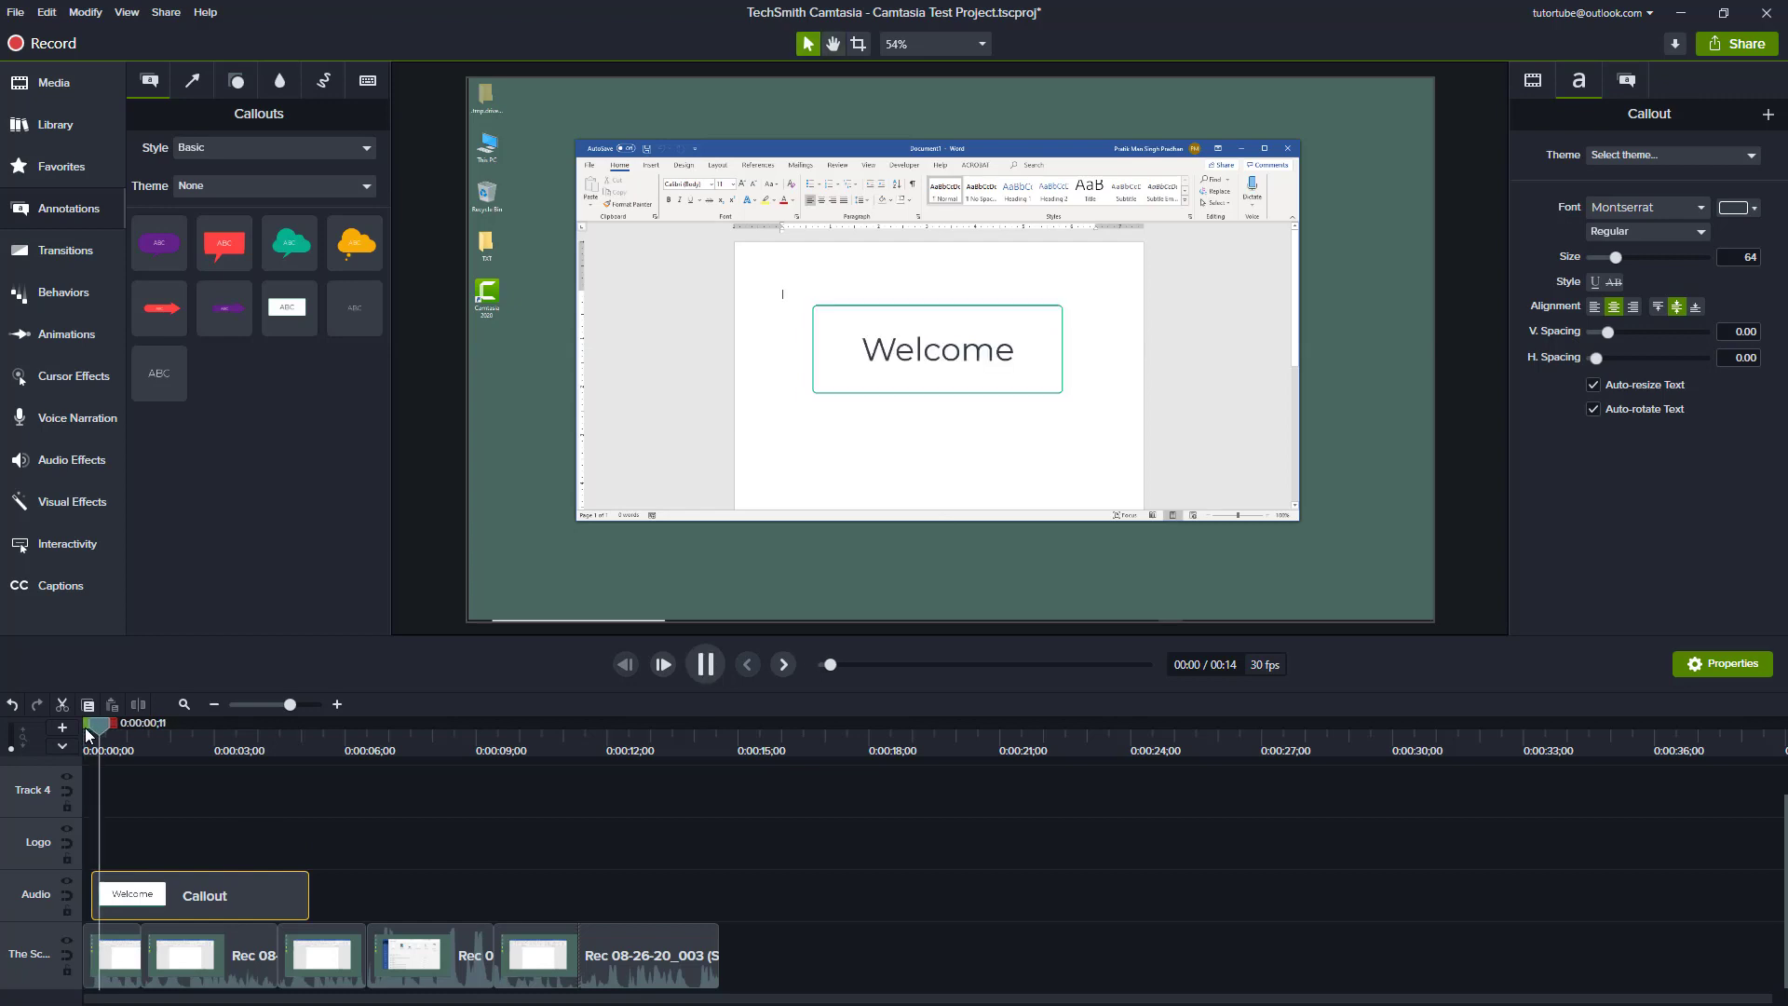
pyautogui.press('space')
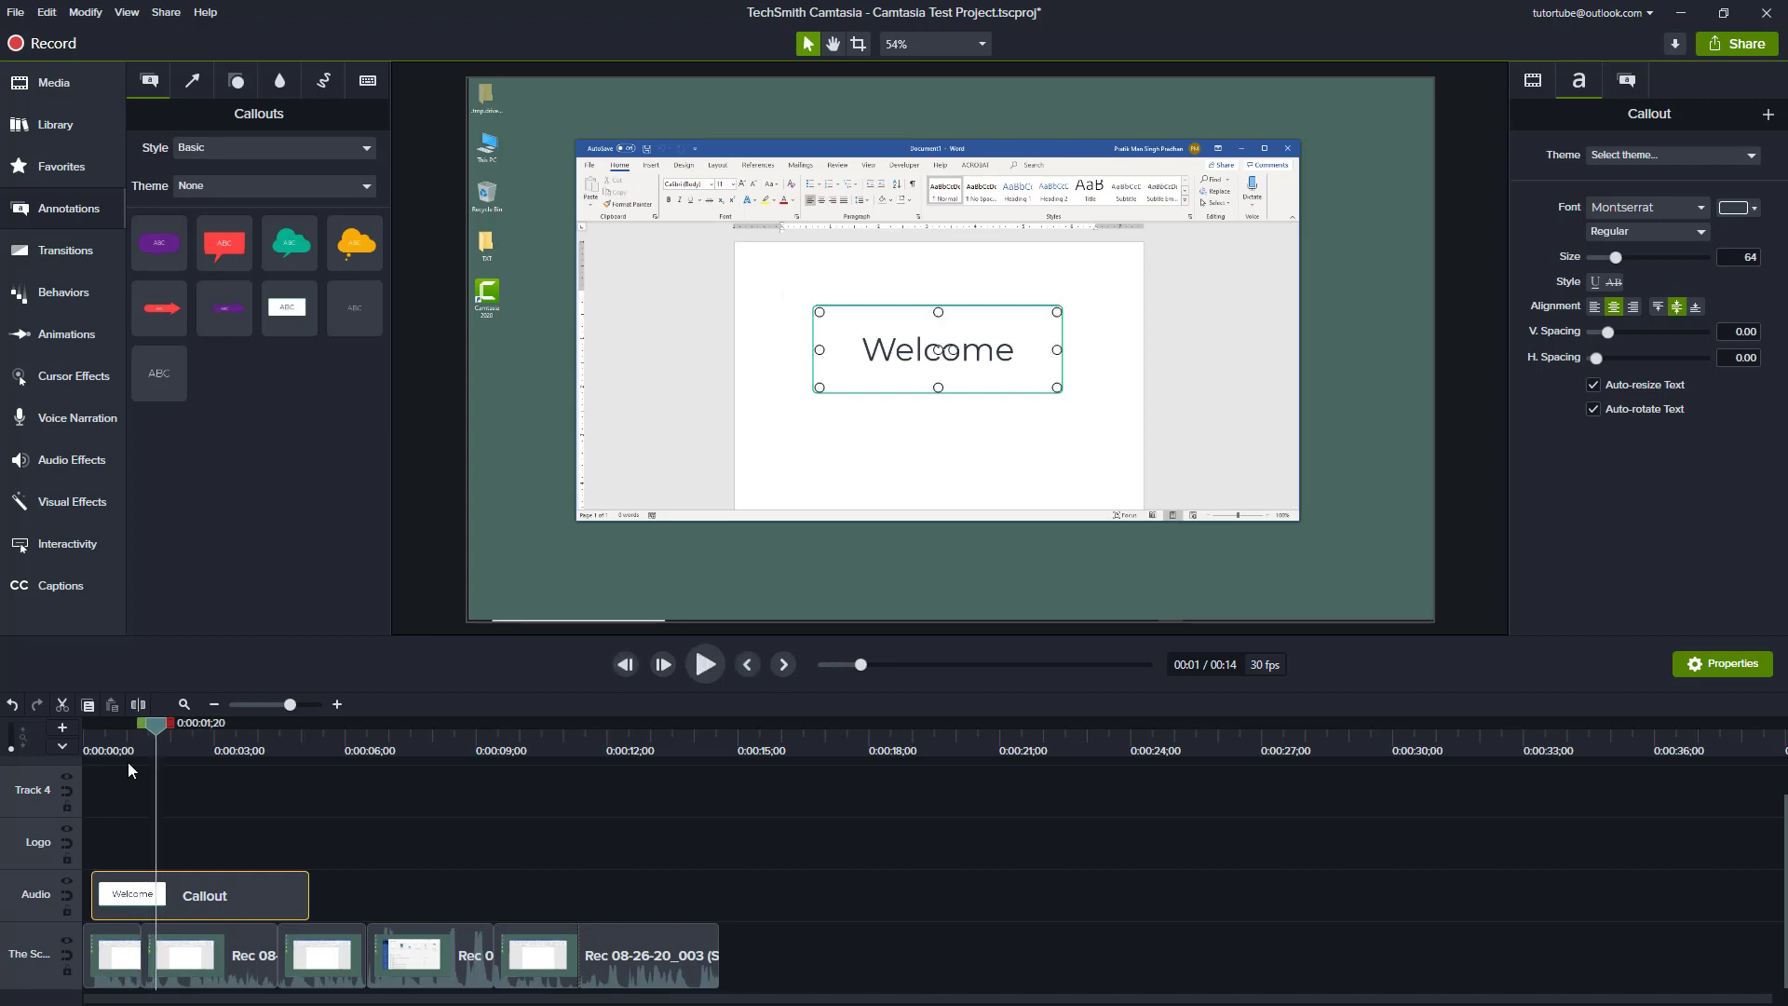
pyautogui.moveTo(308, 894); pyautogui.dragTo(155, 895)
pyautogui.hotkey('ctrl', 'Home')
pyautogui.press('space')
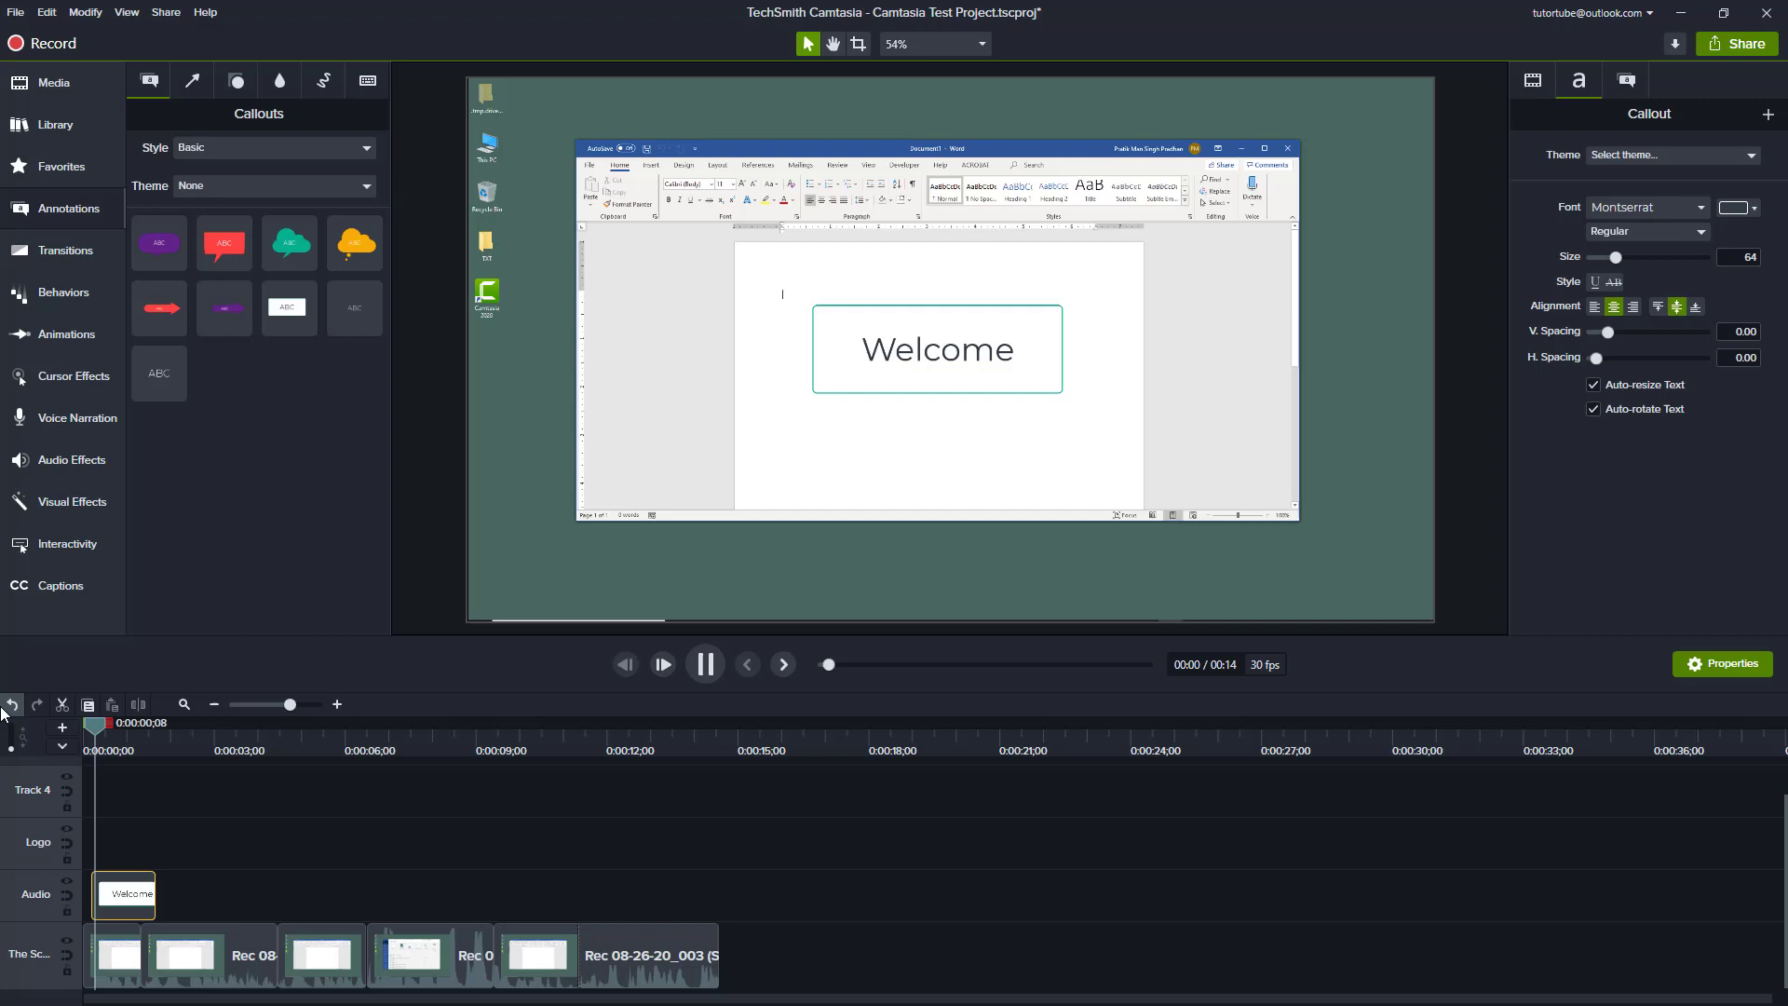
pyautogui.press('space')
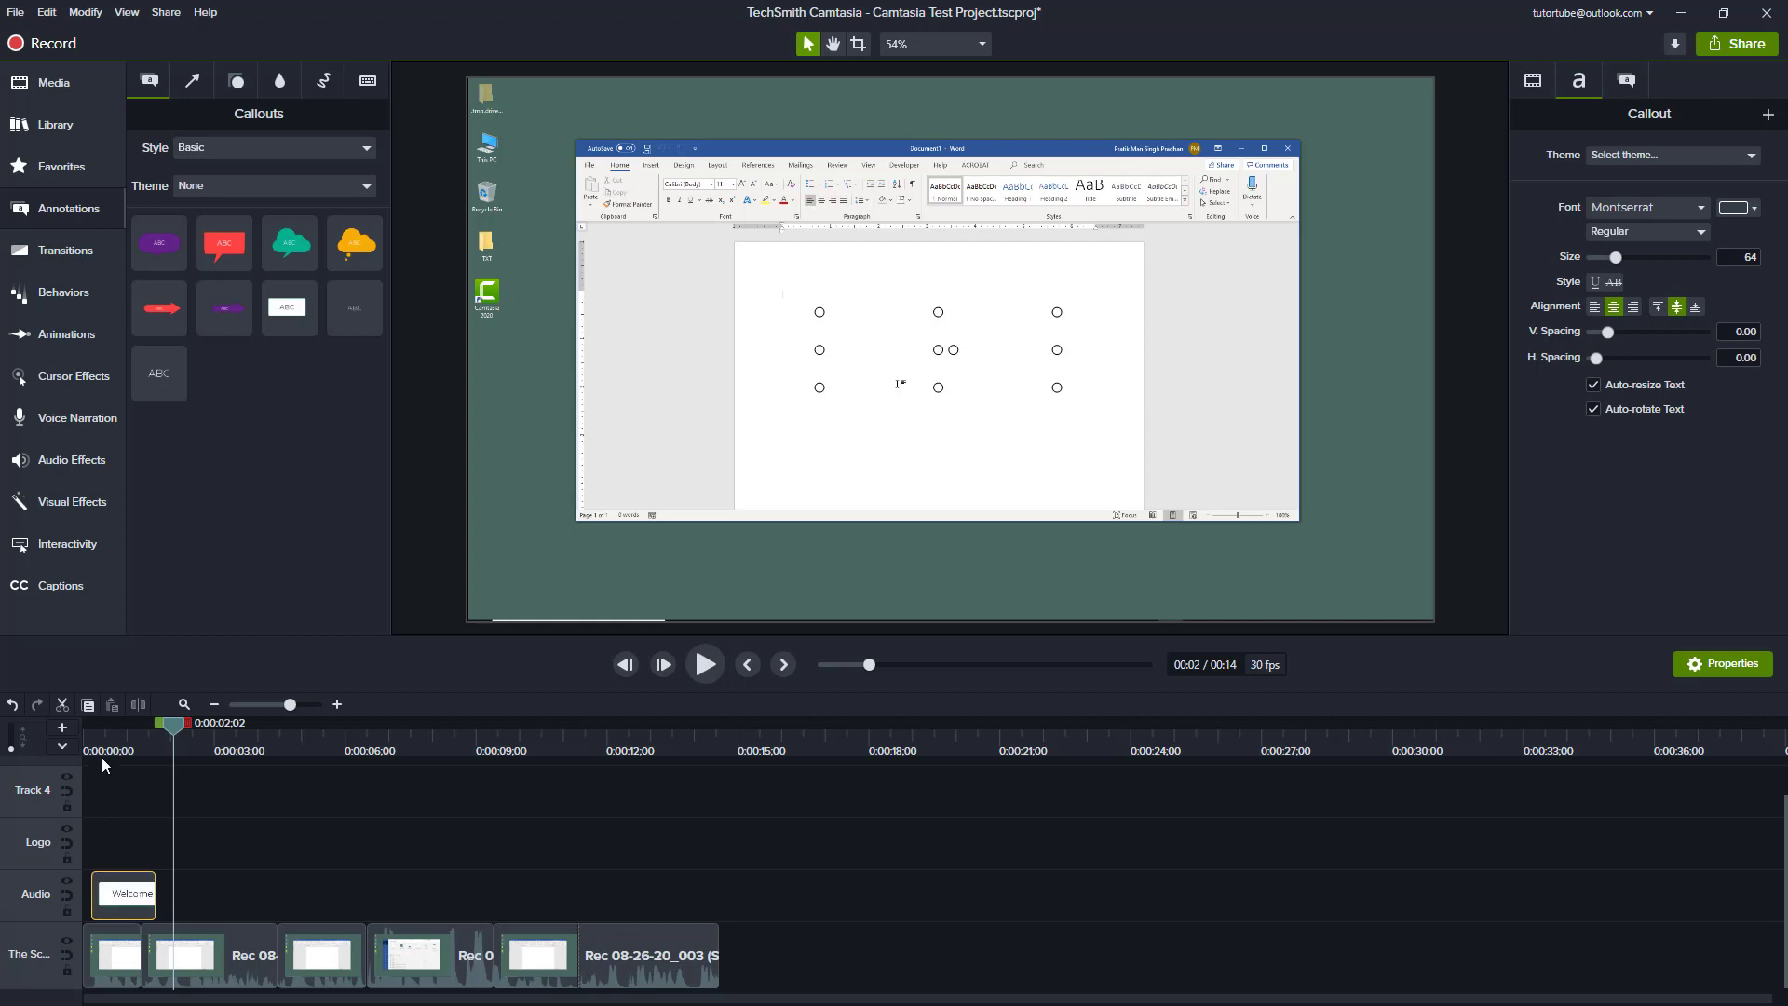
# - Add a red arrow callout pointing at the Word ribbon, removing its ABC placeholder text
pyautogui.moveTo(106, 751); pyautogui.dragTo(299, 777)
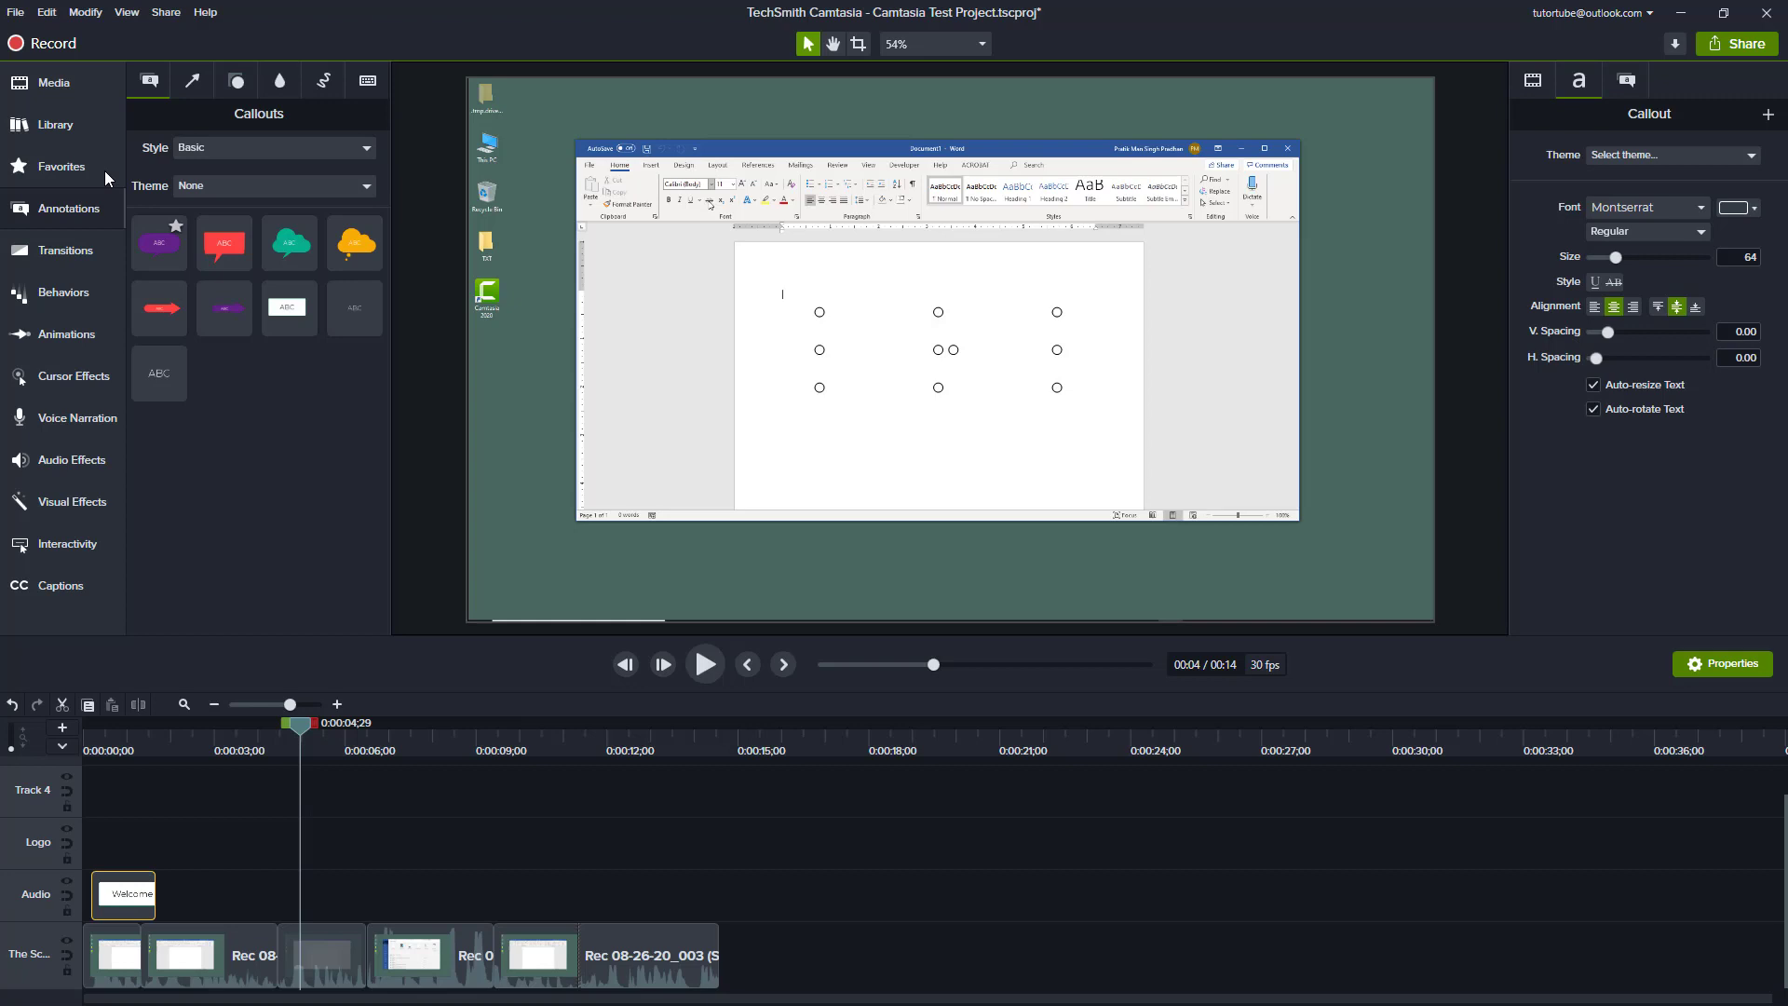
pyautogui.moveTo(162, 303); pyautogui.dragTo(592, 226)
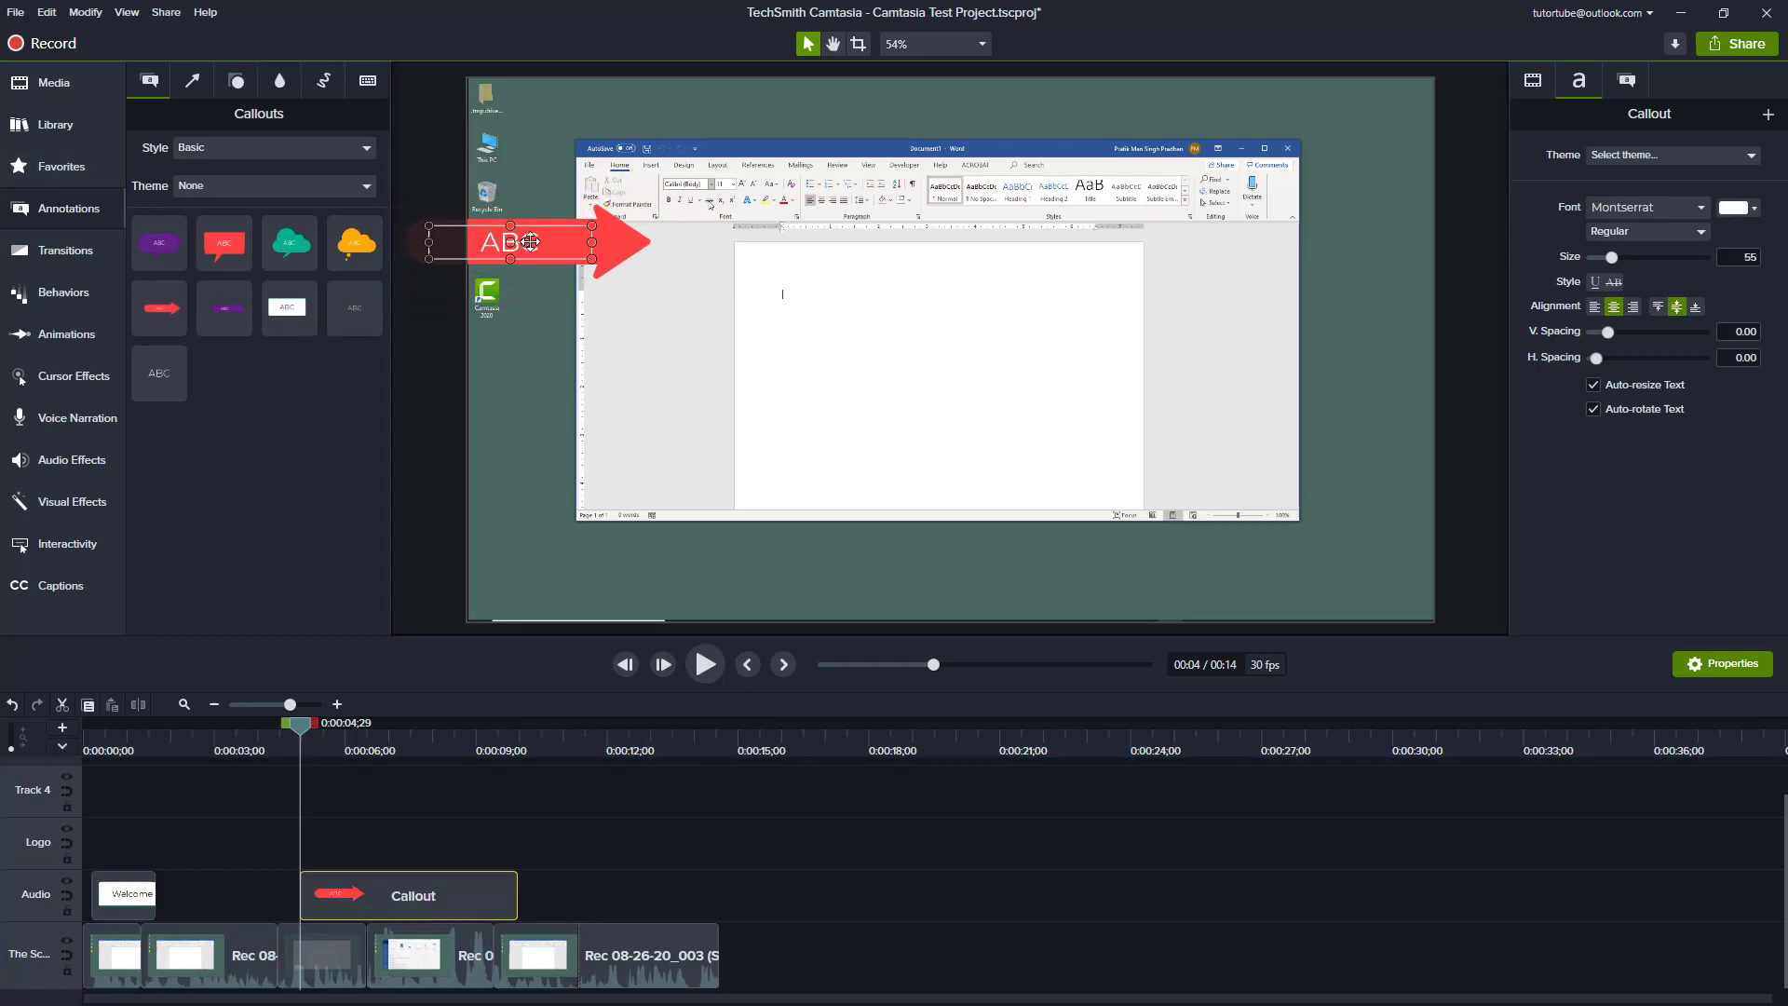
pyautogui.doubleClick(519, 241)
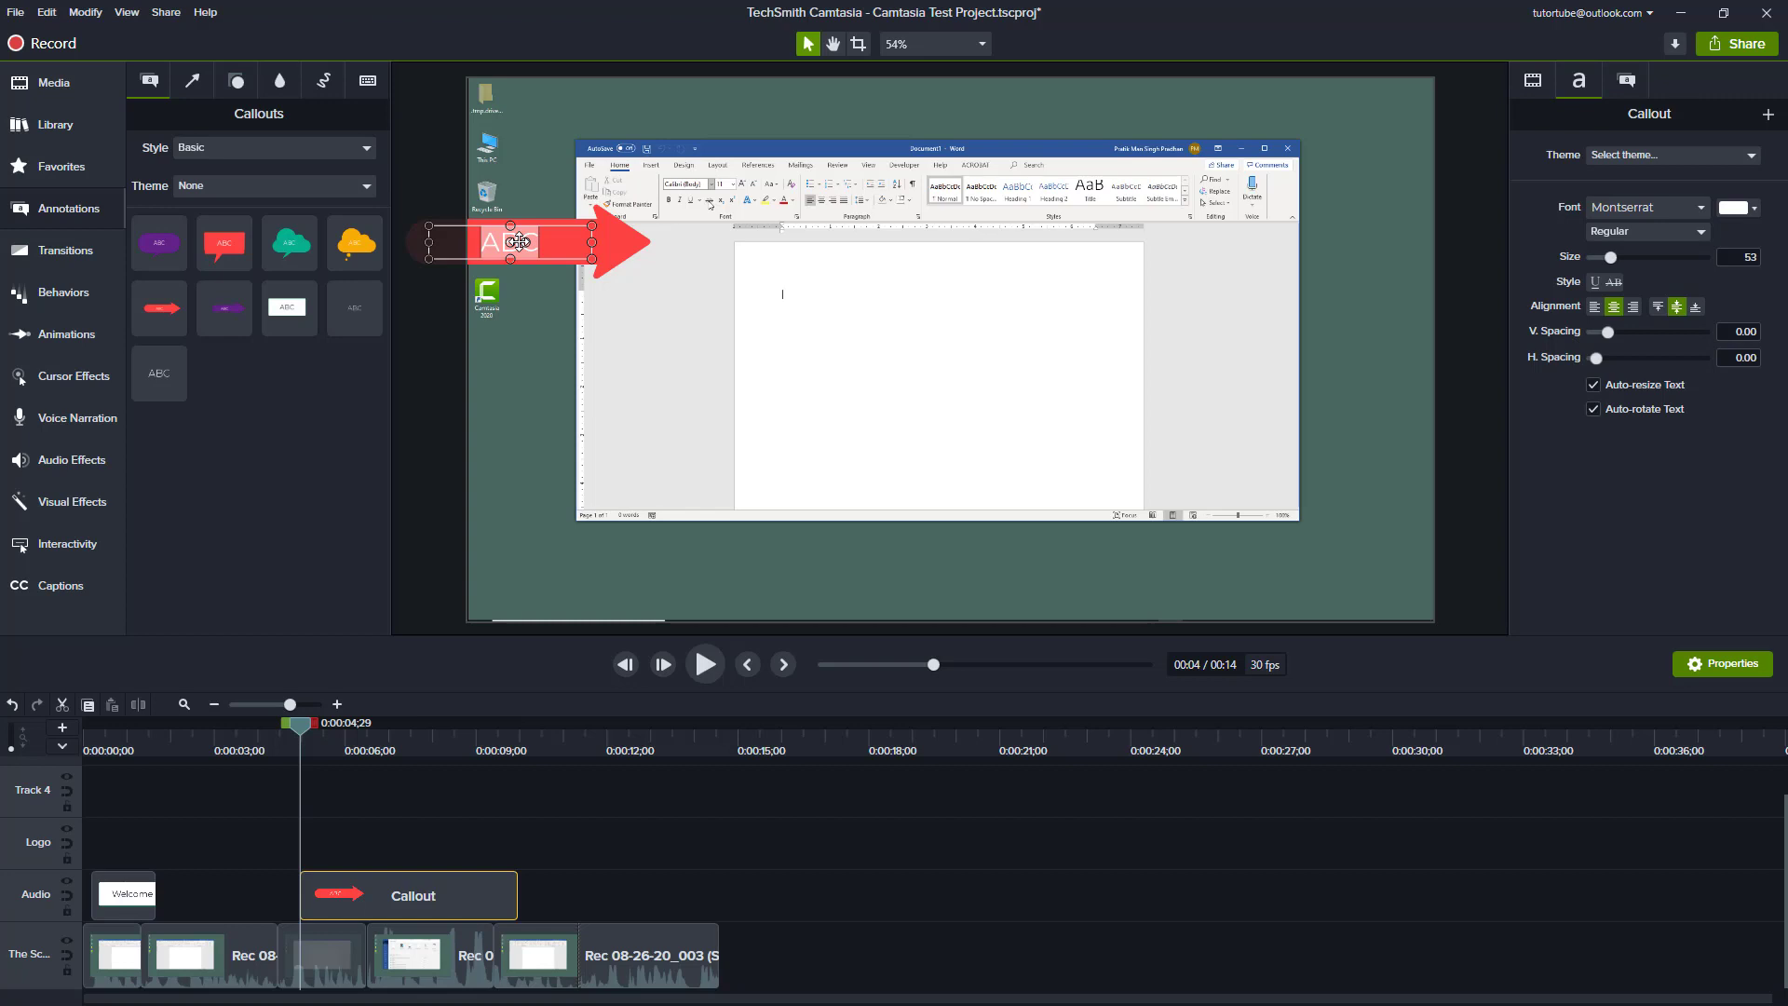
pyautogui.press('BackSpace')
pyautogui.click(617, 217)
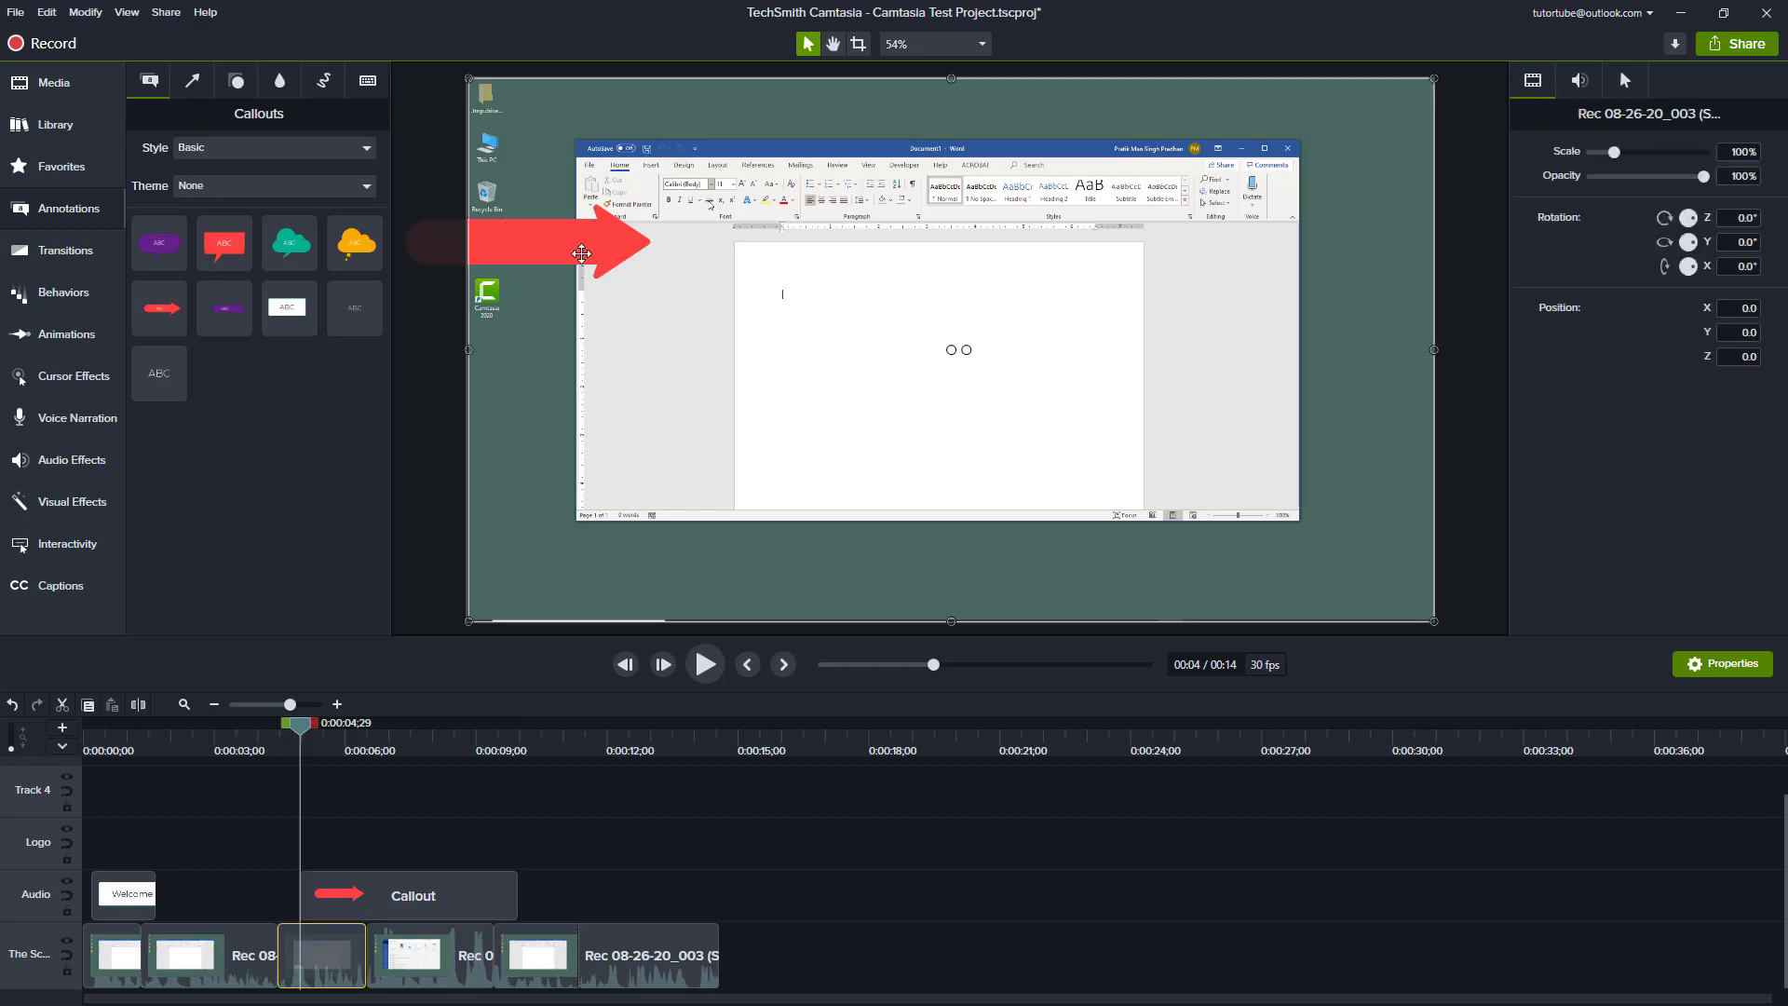
pyautogui.moveTo(614, 244); pyautogui.dragTo(622, 199)
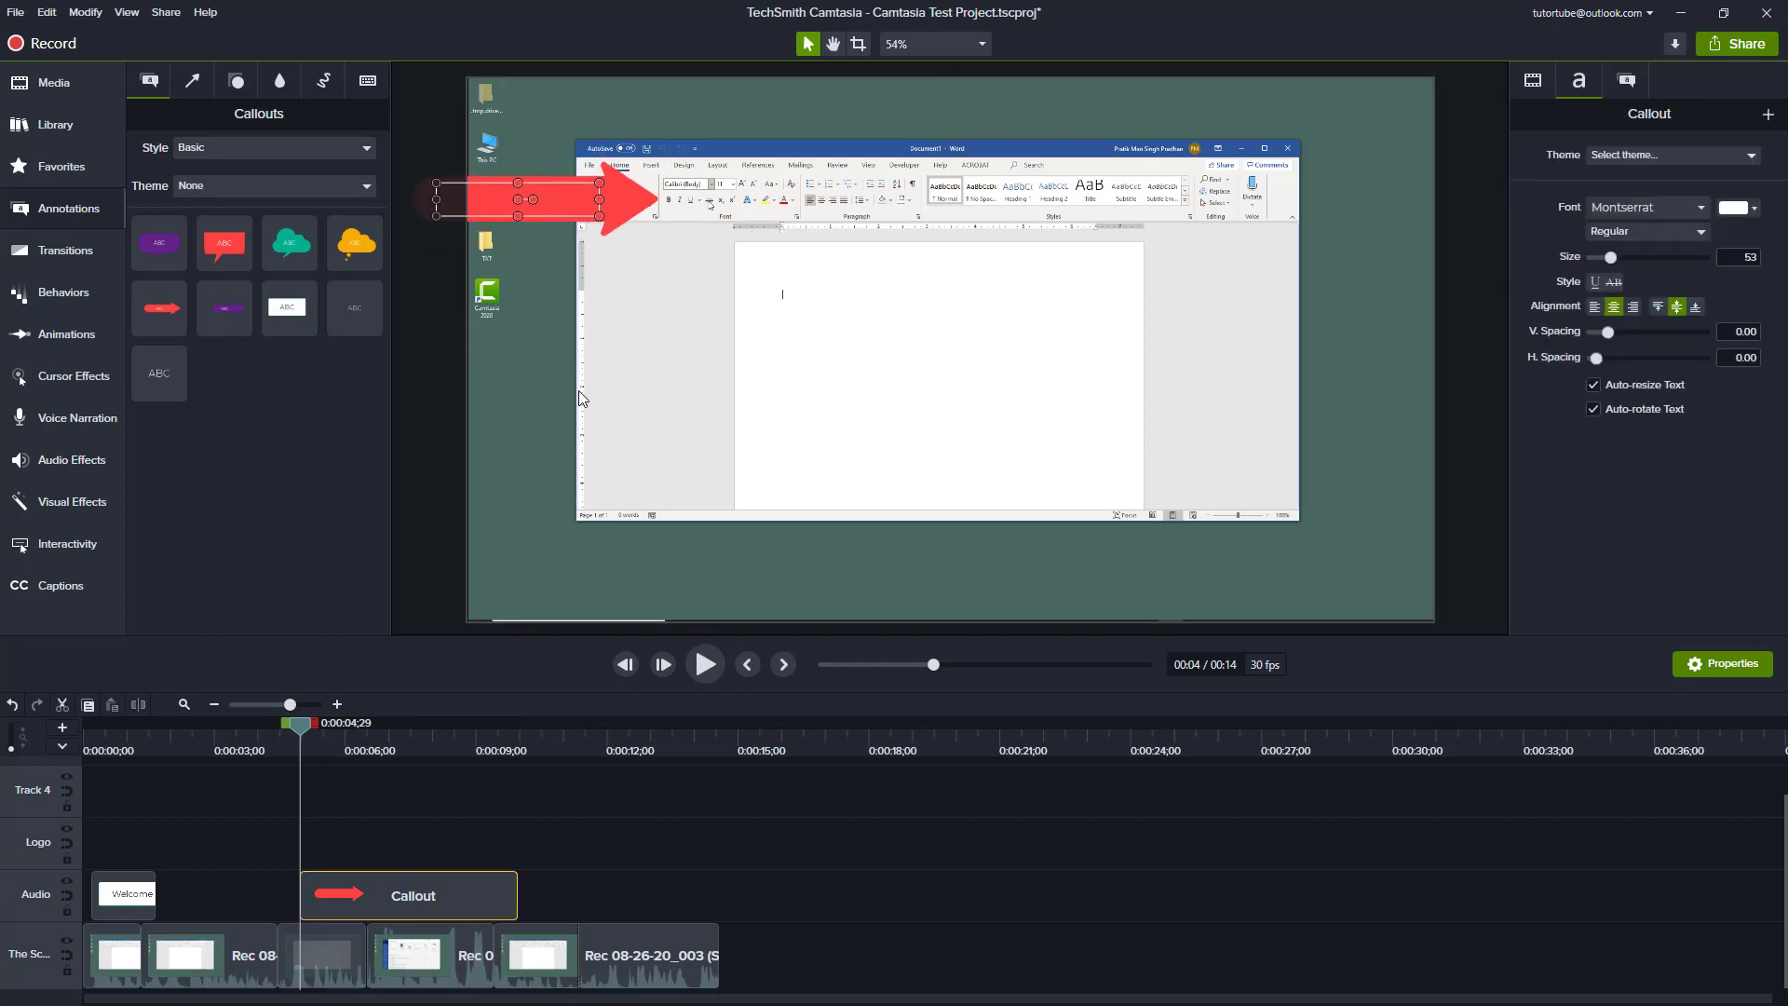
pyautogui.moveTo(298, 757)
pyautogui.mouseDown()
pyautogui.moveTo(296, 730)
pyautogui.moveTo(267, 728)
pyautogui.moveTo(298, 728)
pyautogui.mouseUp()
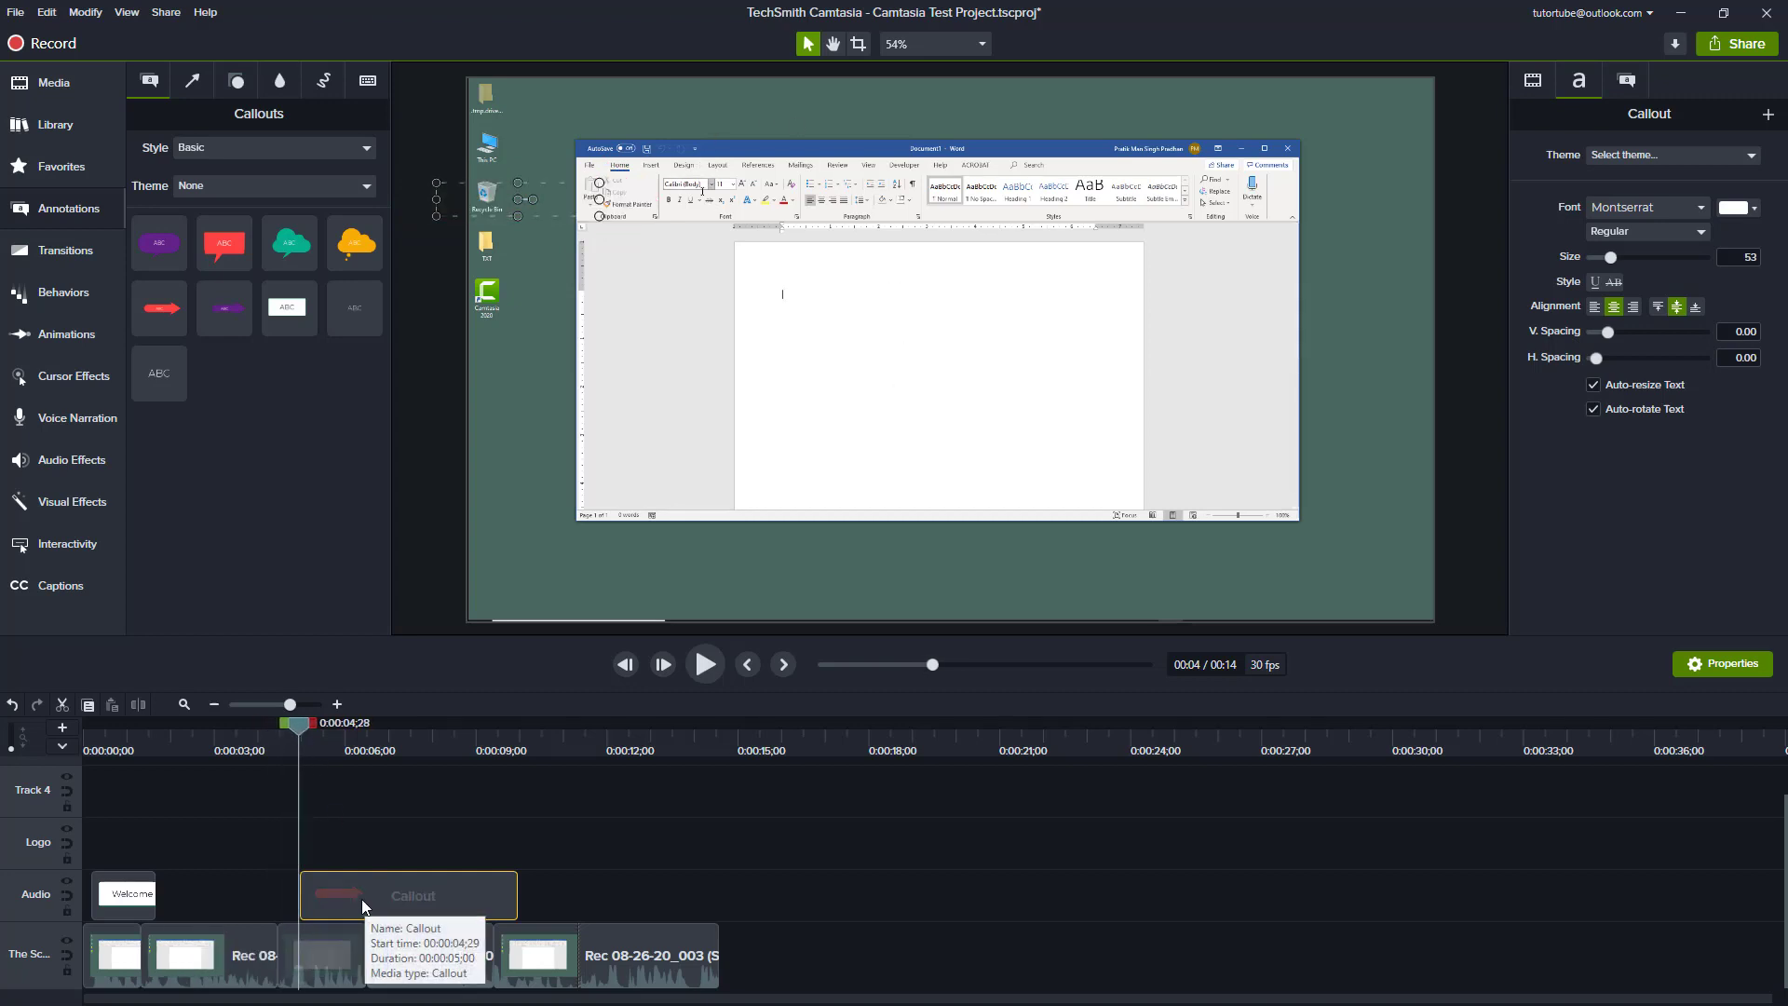
# - Shorten the red arrow callout clip to end near 6 seconds and play it back
pyautogui.moveTo(517, 892); pyautogui.dragTo(366, 892)
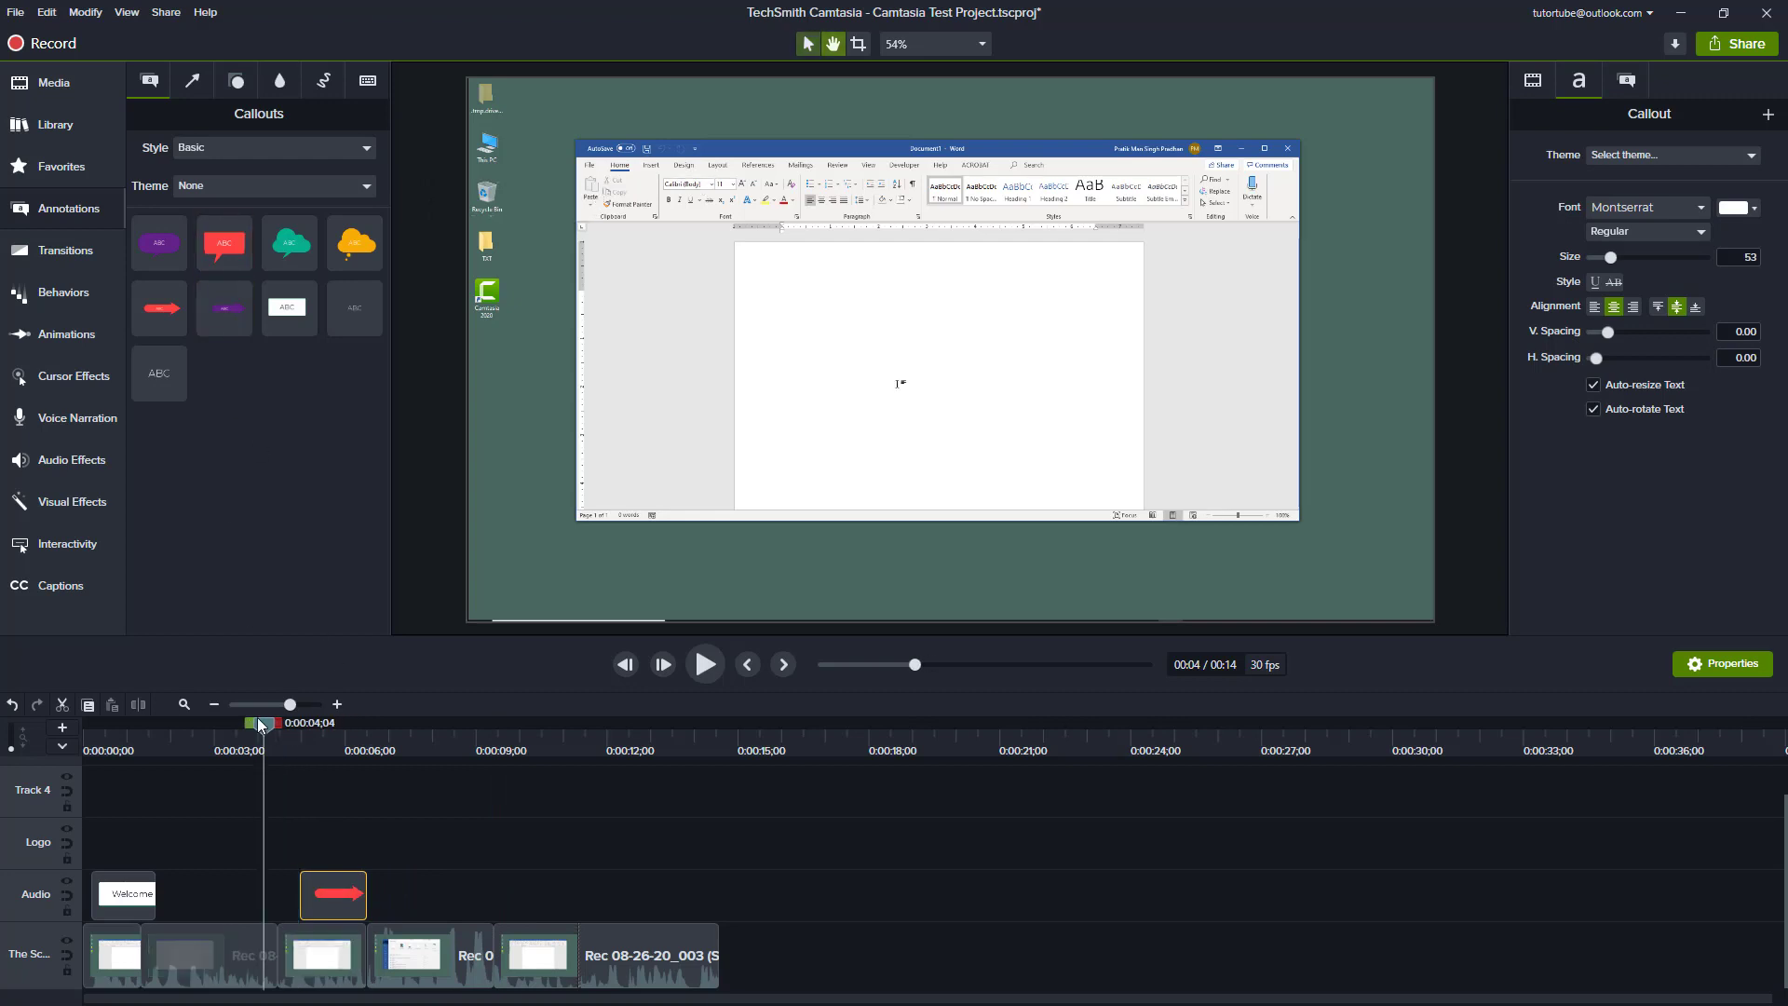
pyautogui.press('space')
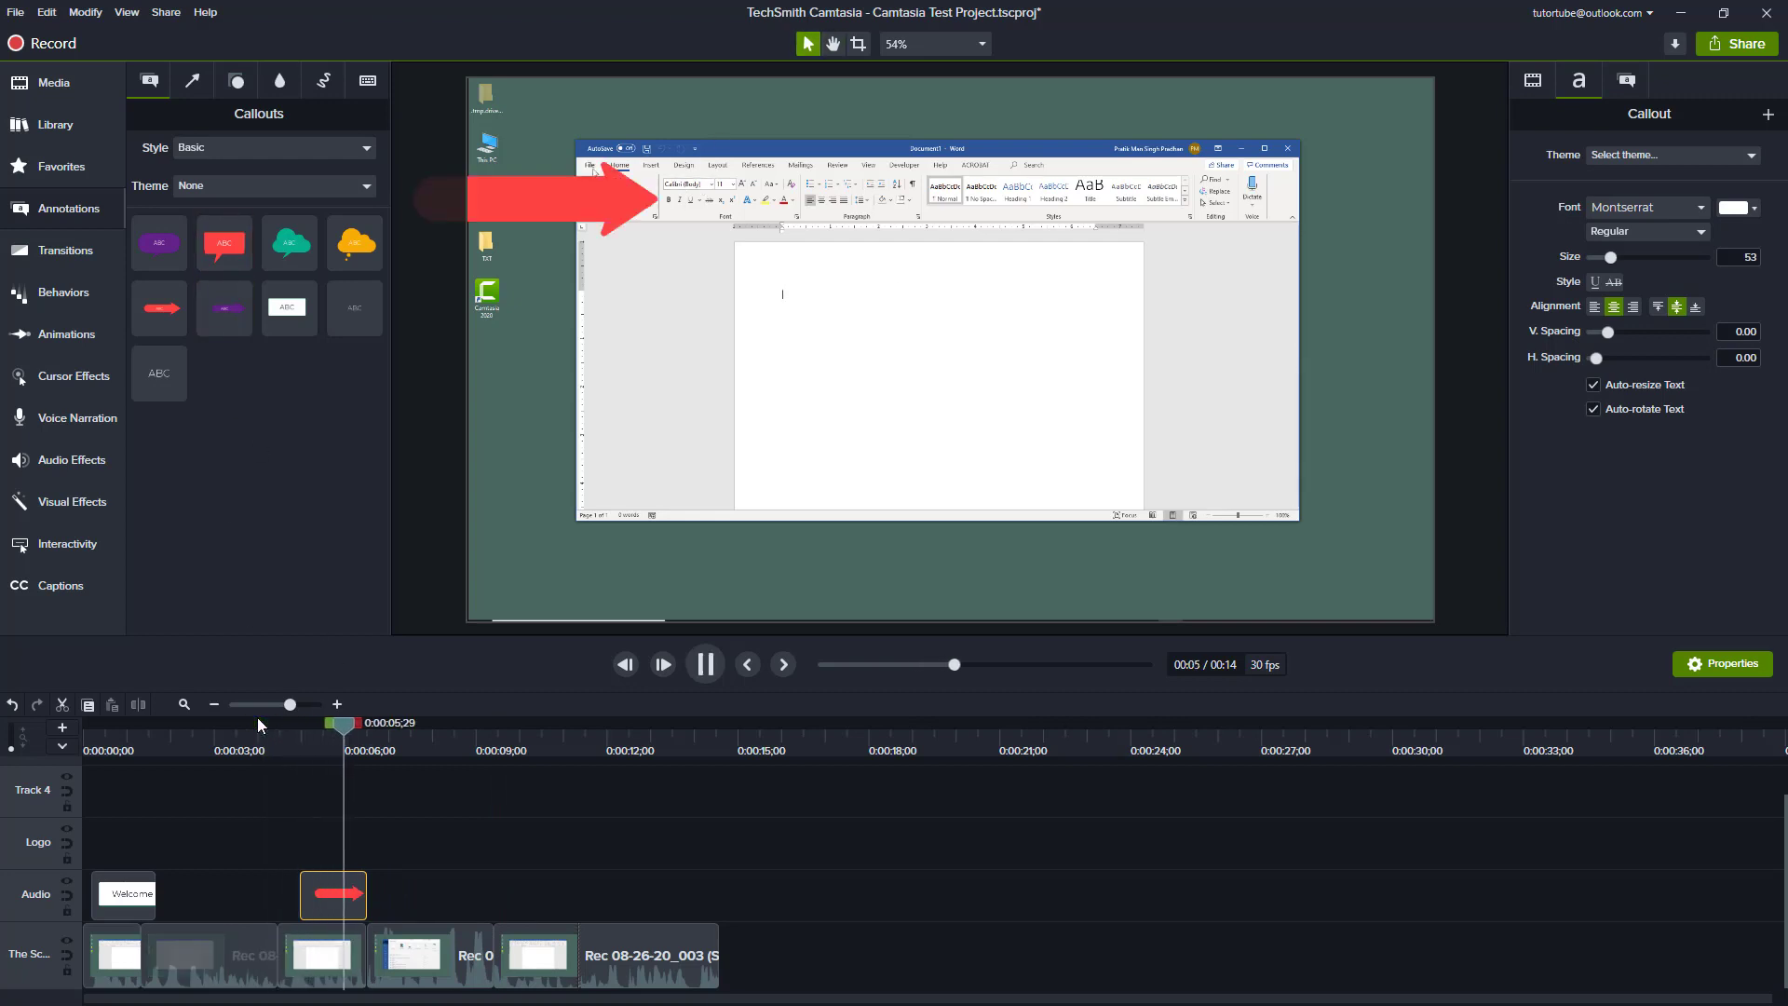
pyautogui.press('space')
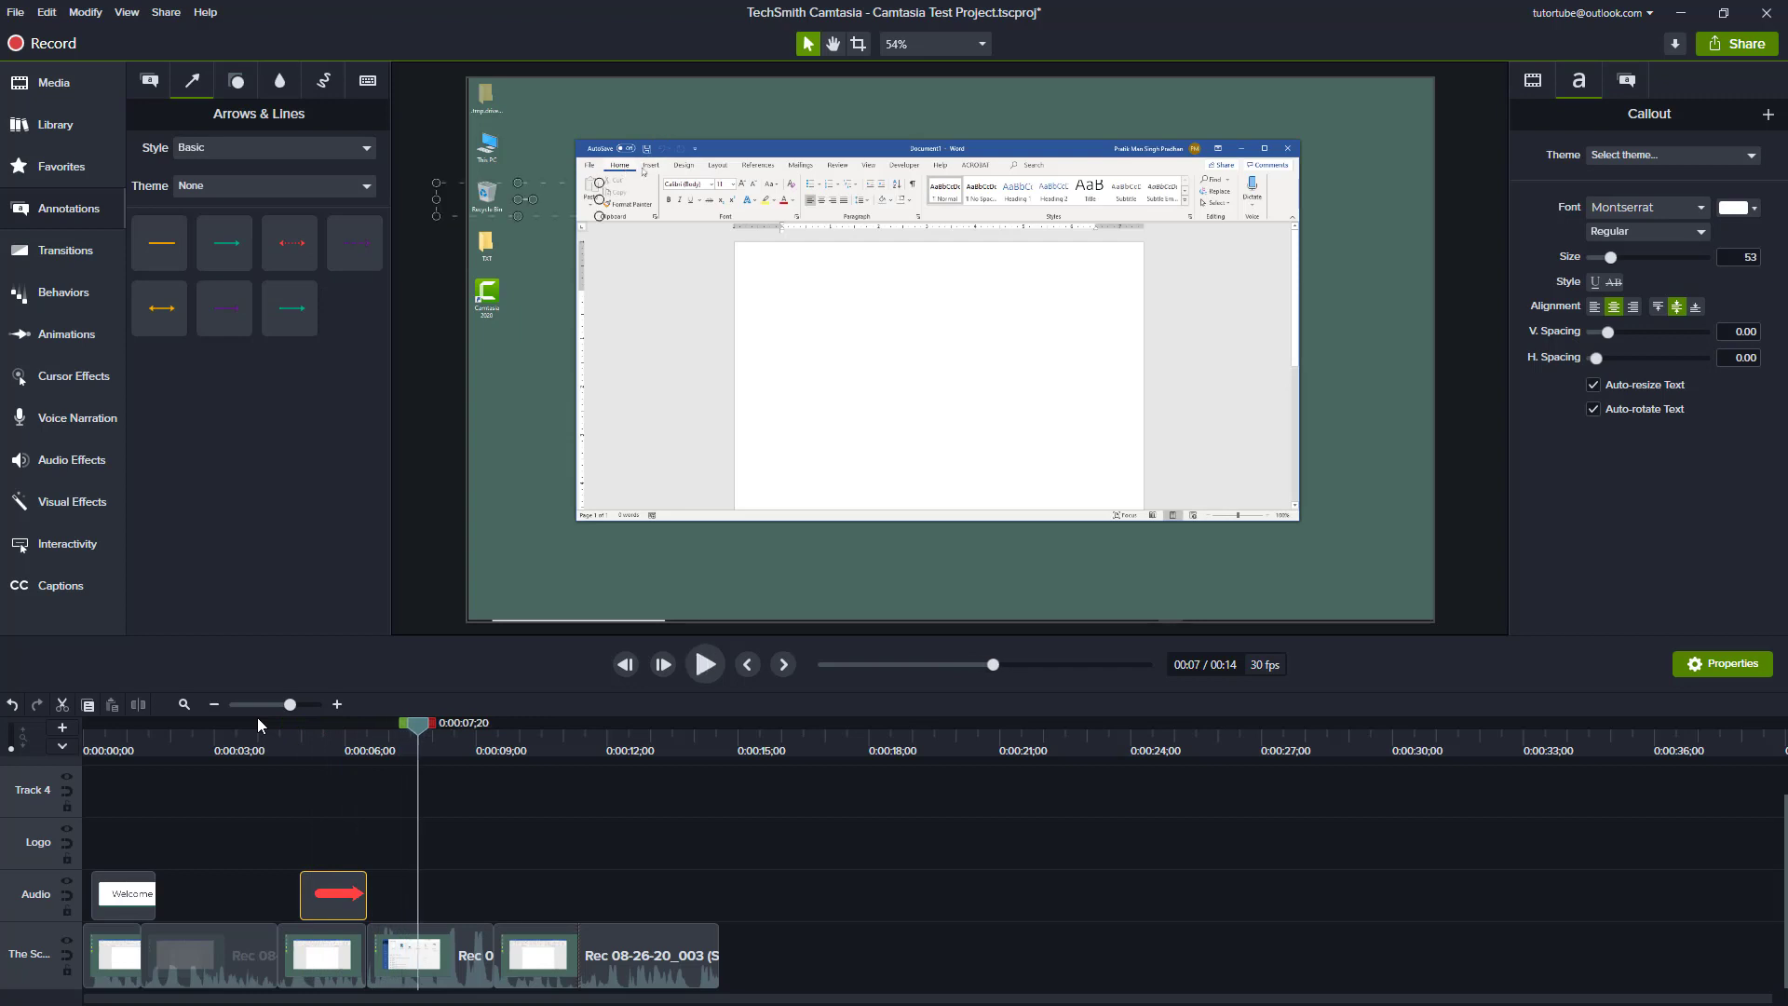
# - Jump to 0:00:06;01 and preview the Abstract, Industrial and All callout styles, returning to Basic
pyautogui.click(154, 83)
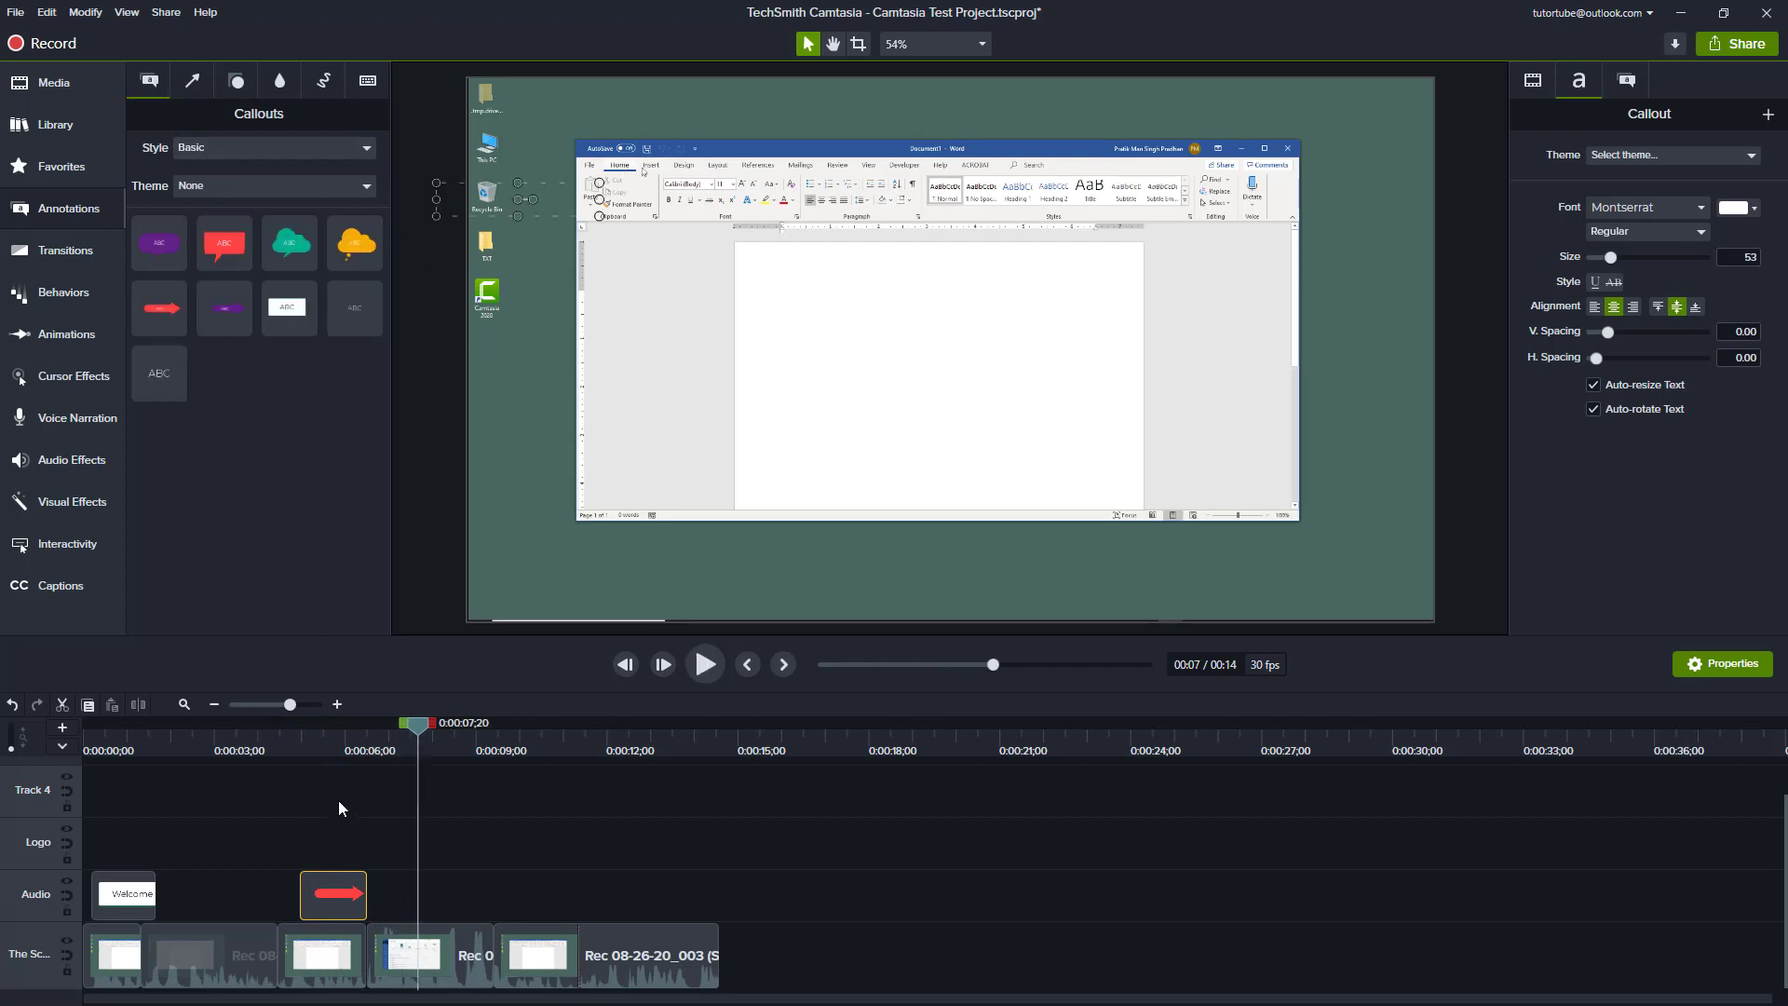
pyautogui.click(348, 753)
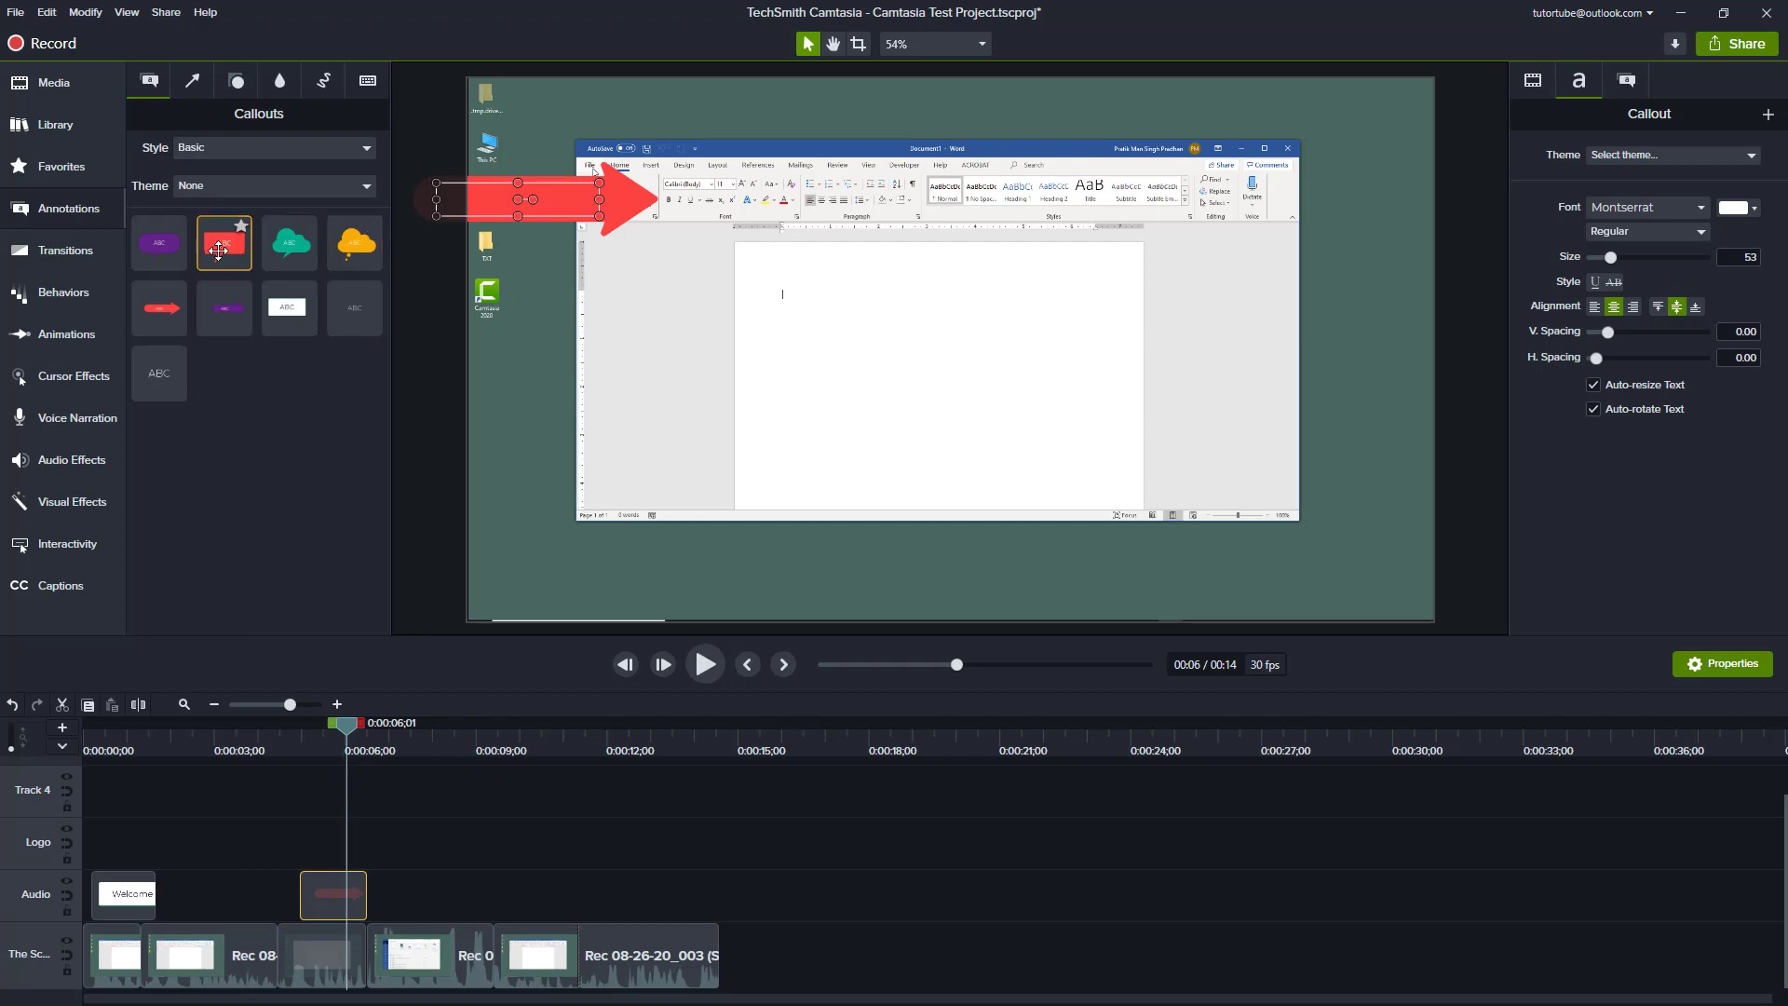
pyautogui.click(211, 151)
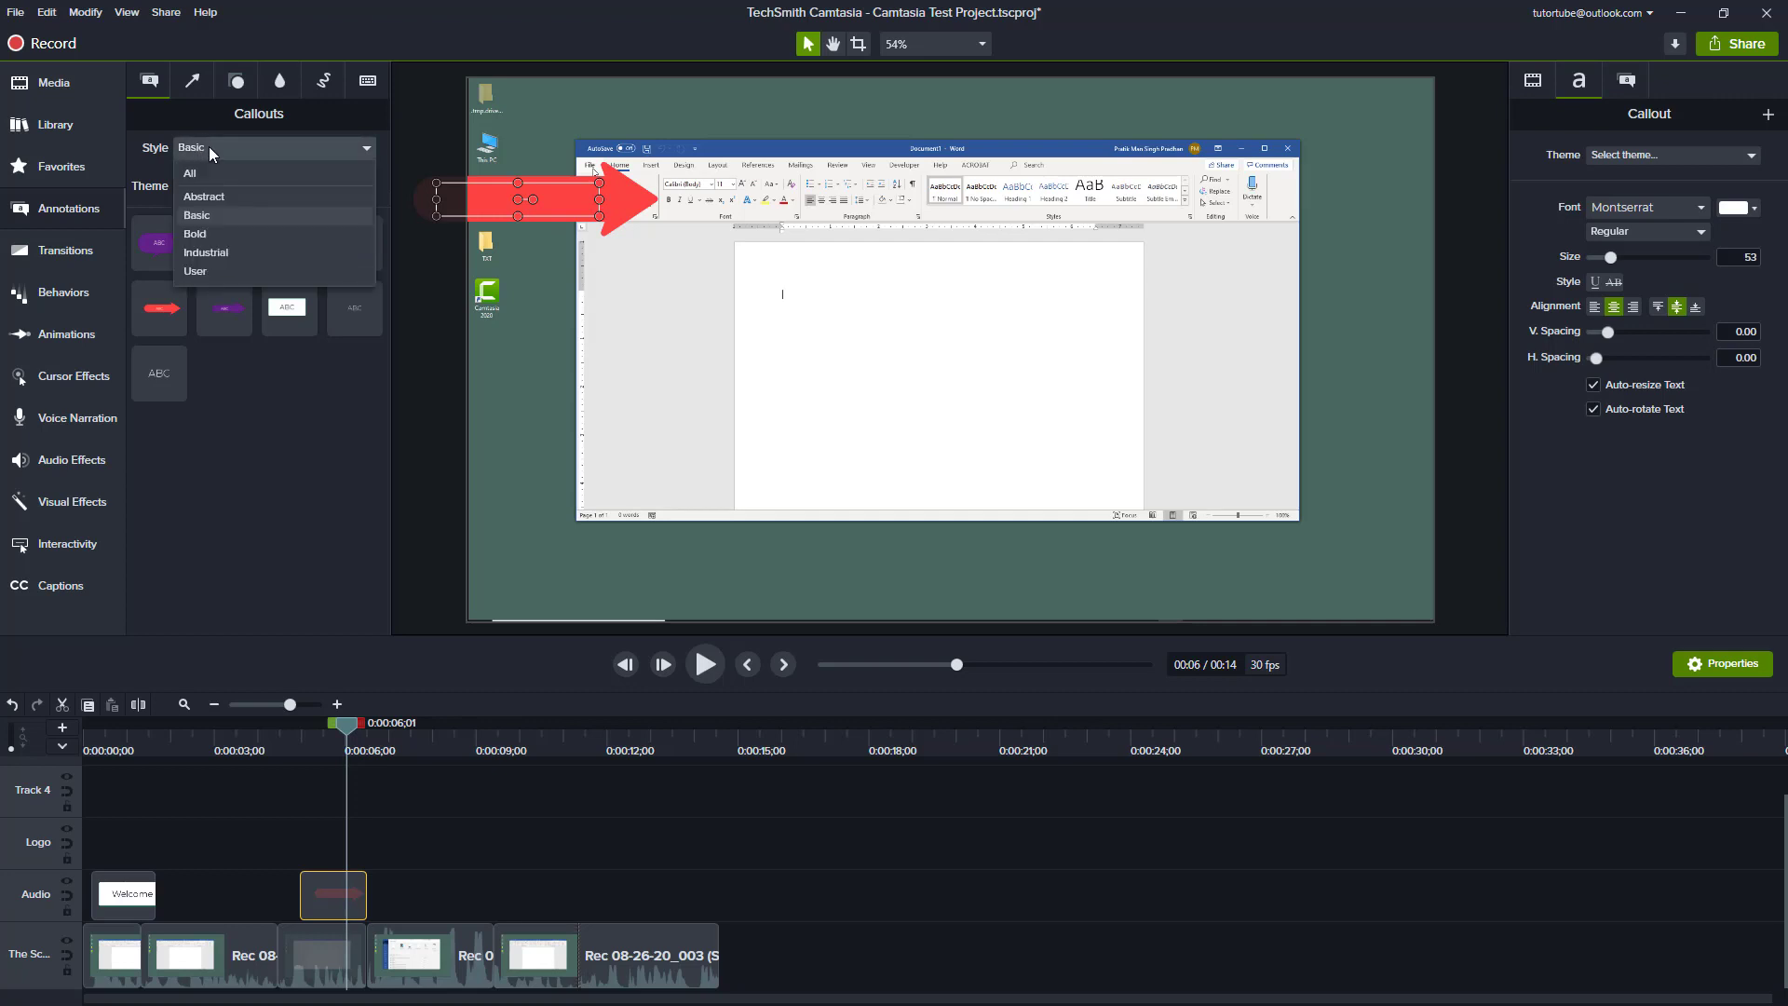
pyautogui.click(208, 197)
pyautogui.click(213, 150)
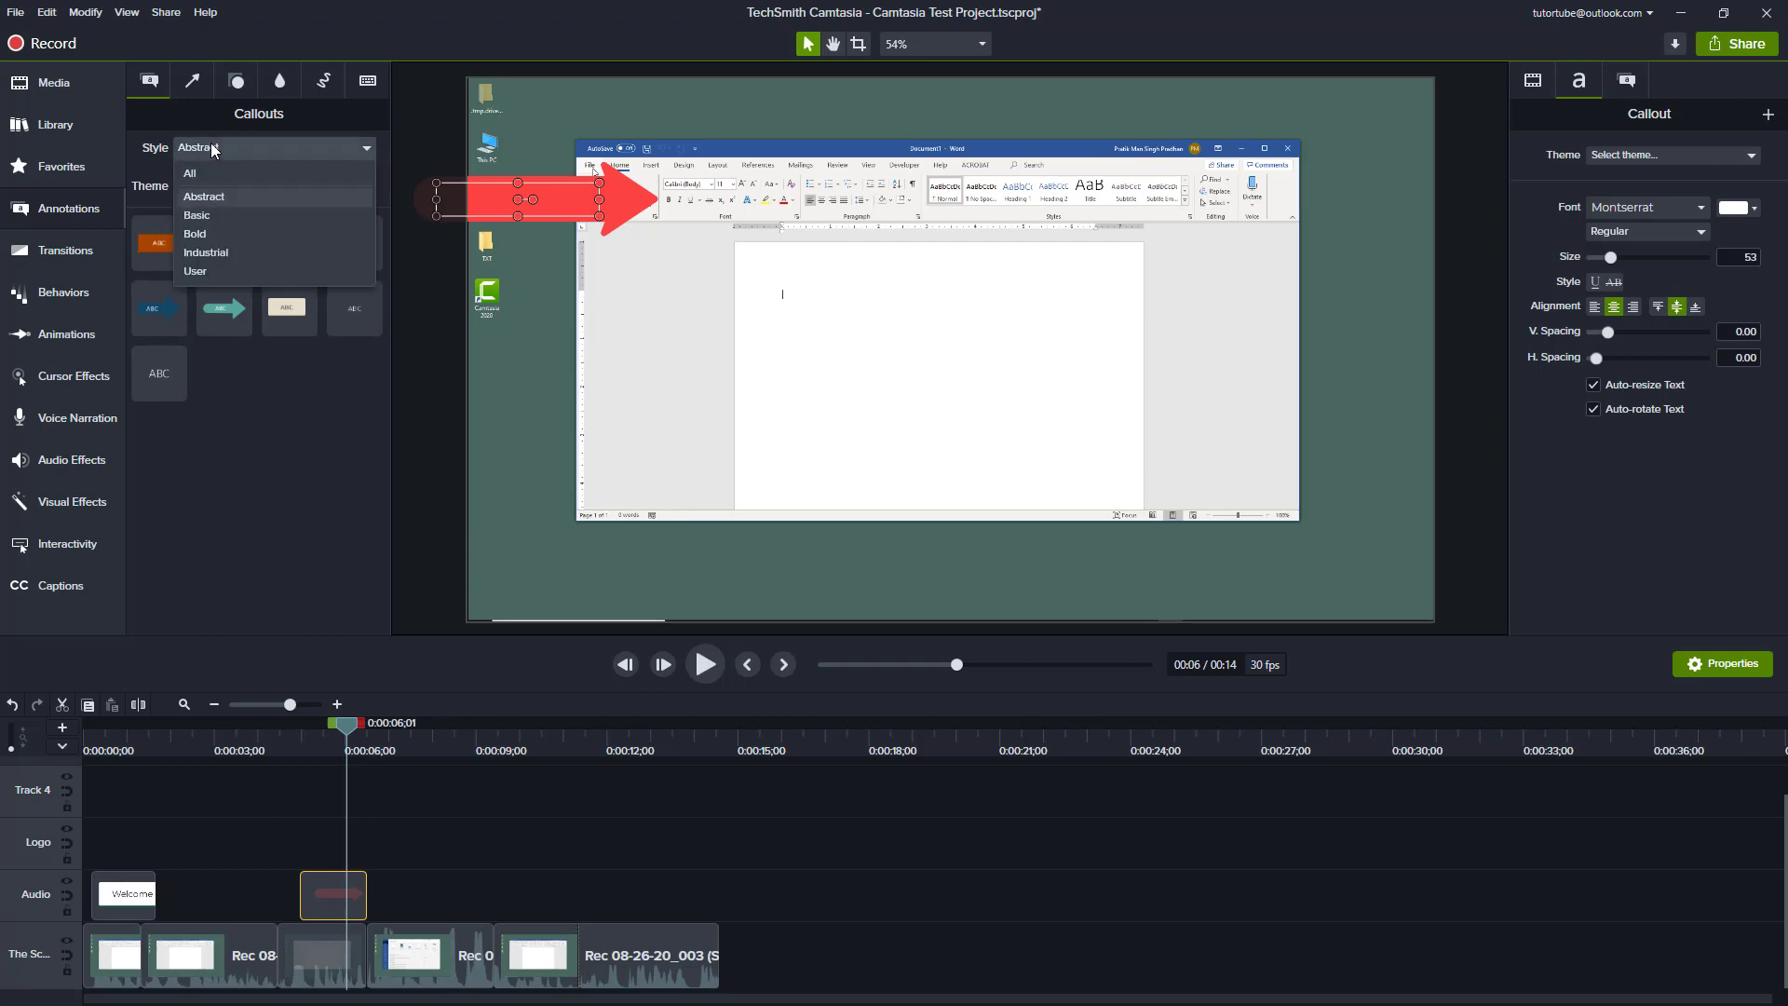
pyautogui.click(235, 253)
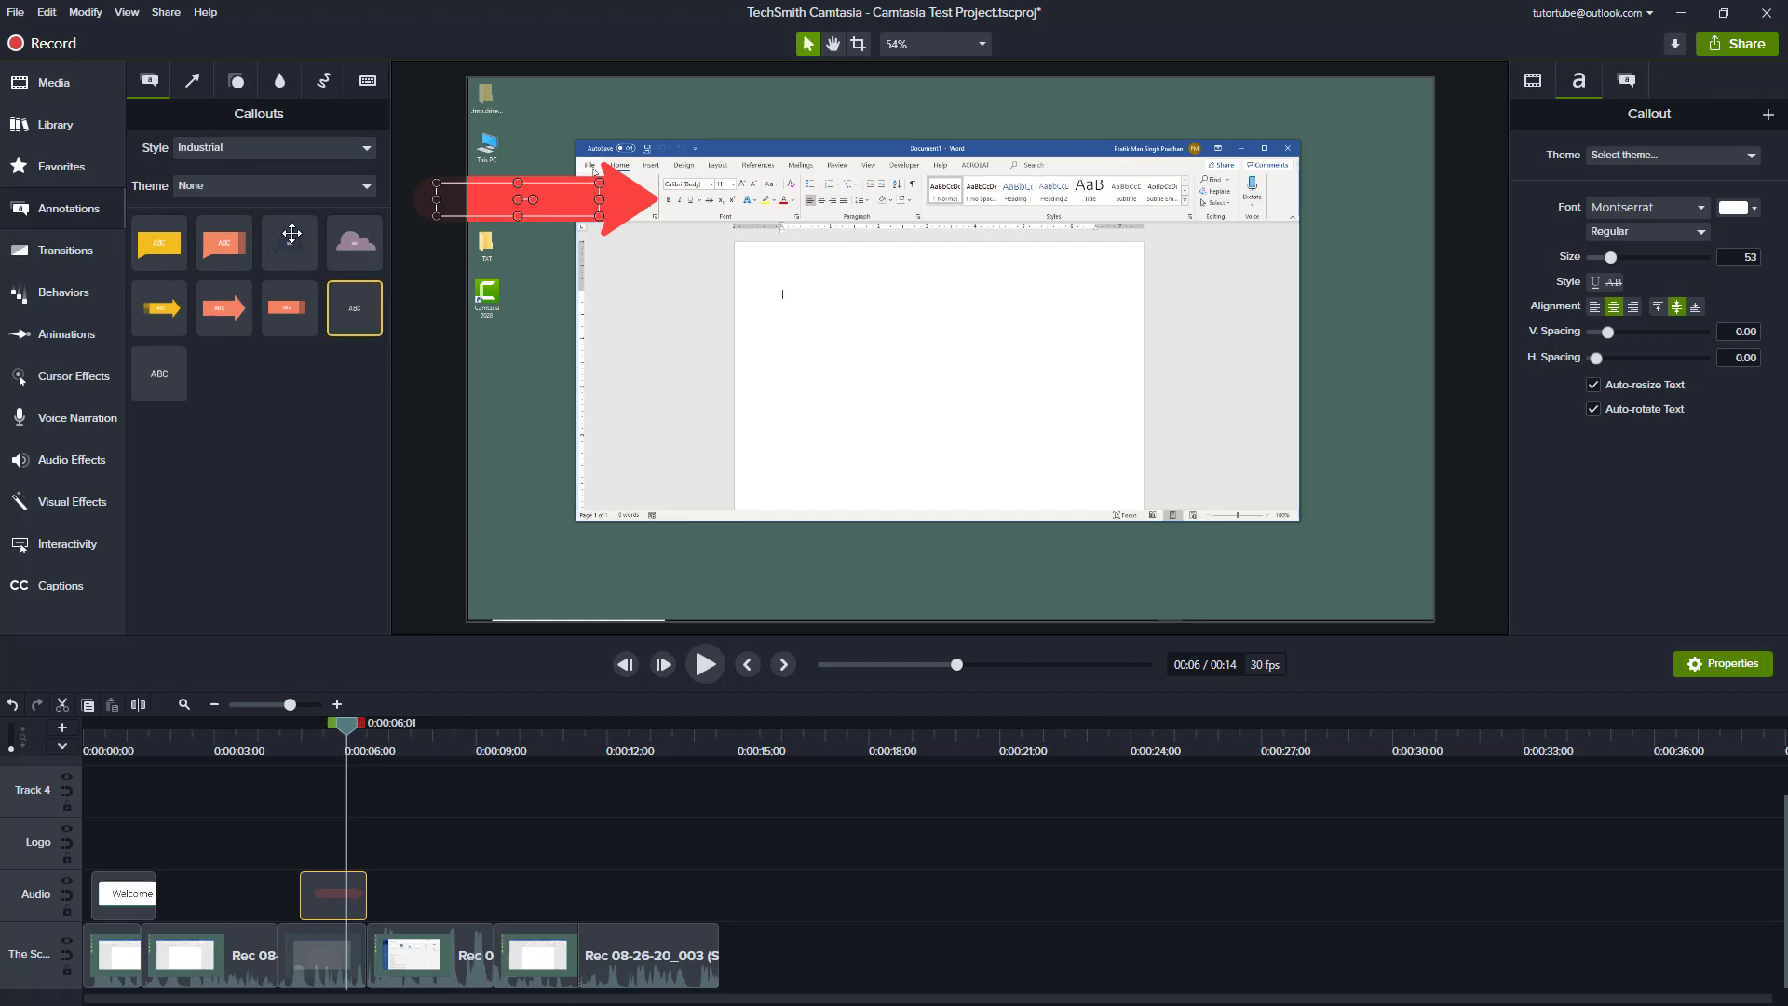
pyautogui.click(268, 147)
pyautogui.click(232, 177)
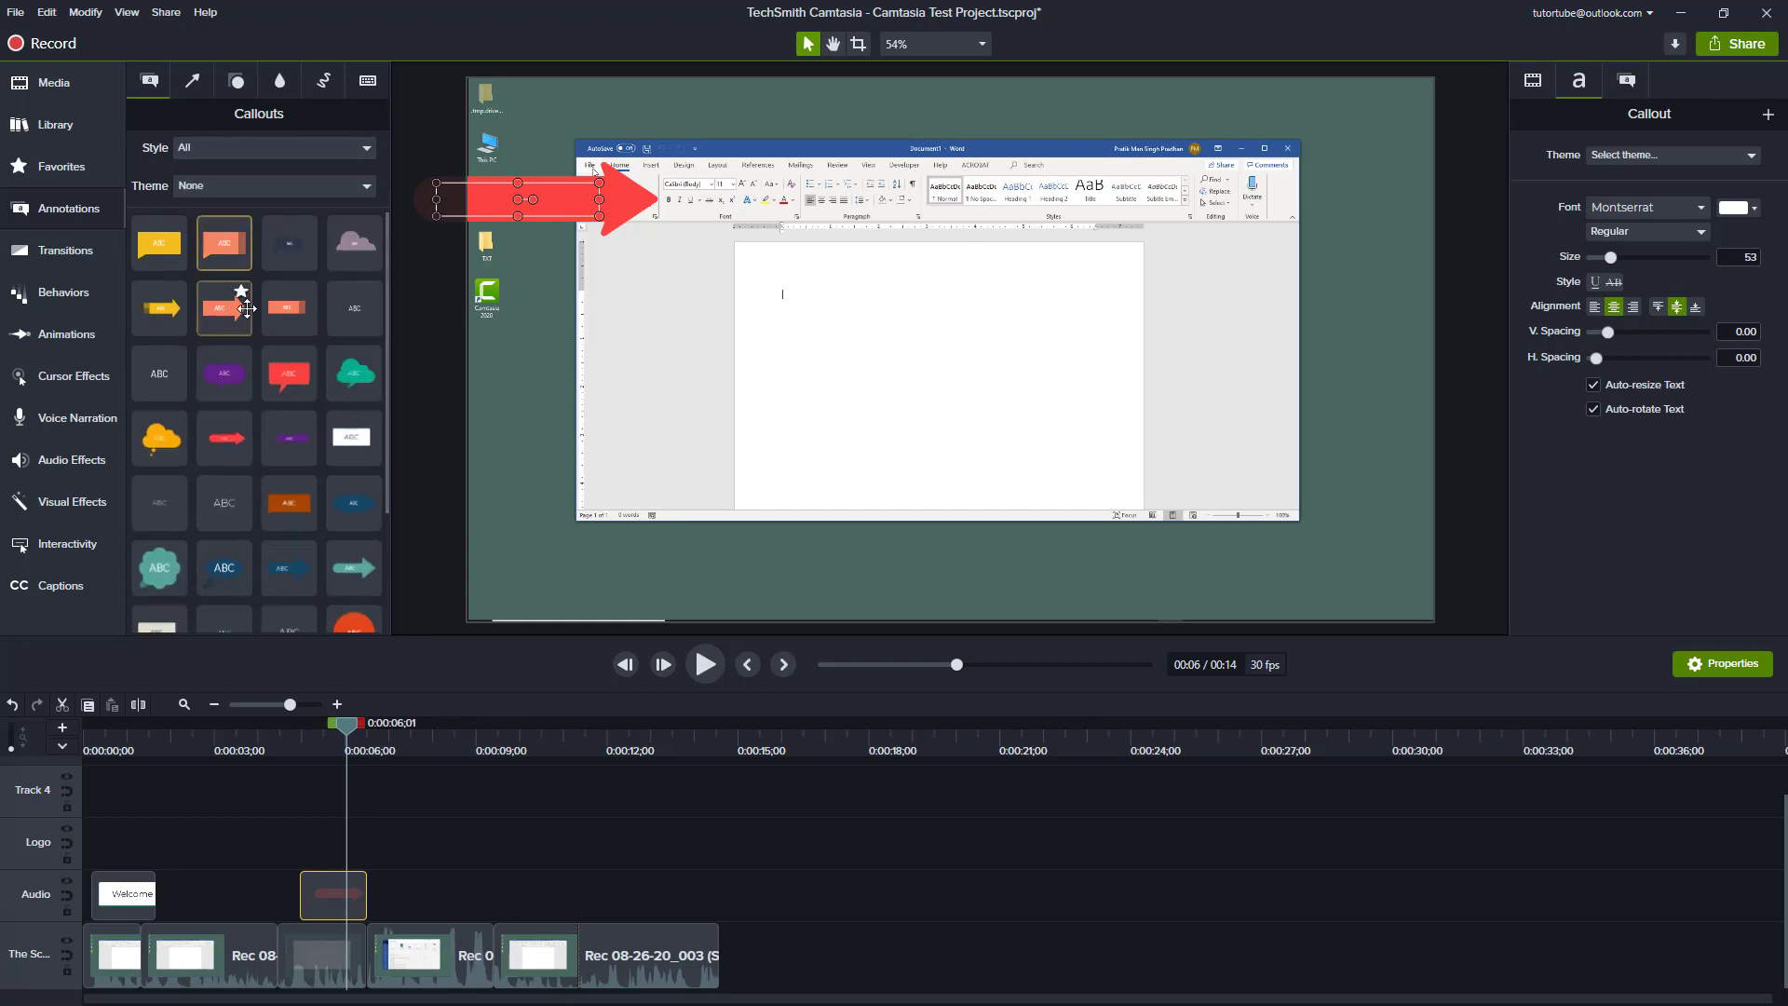
pyautogui.scroll(-5, 260, 341)
pyautogui.scroll(5, 260, 341)
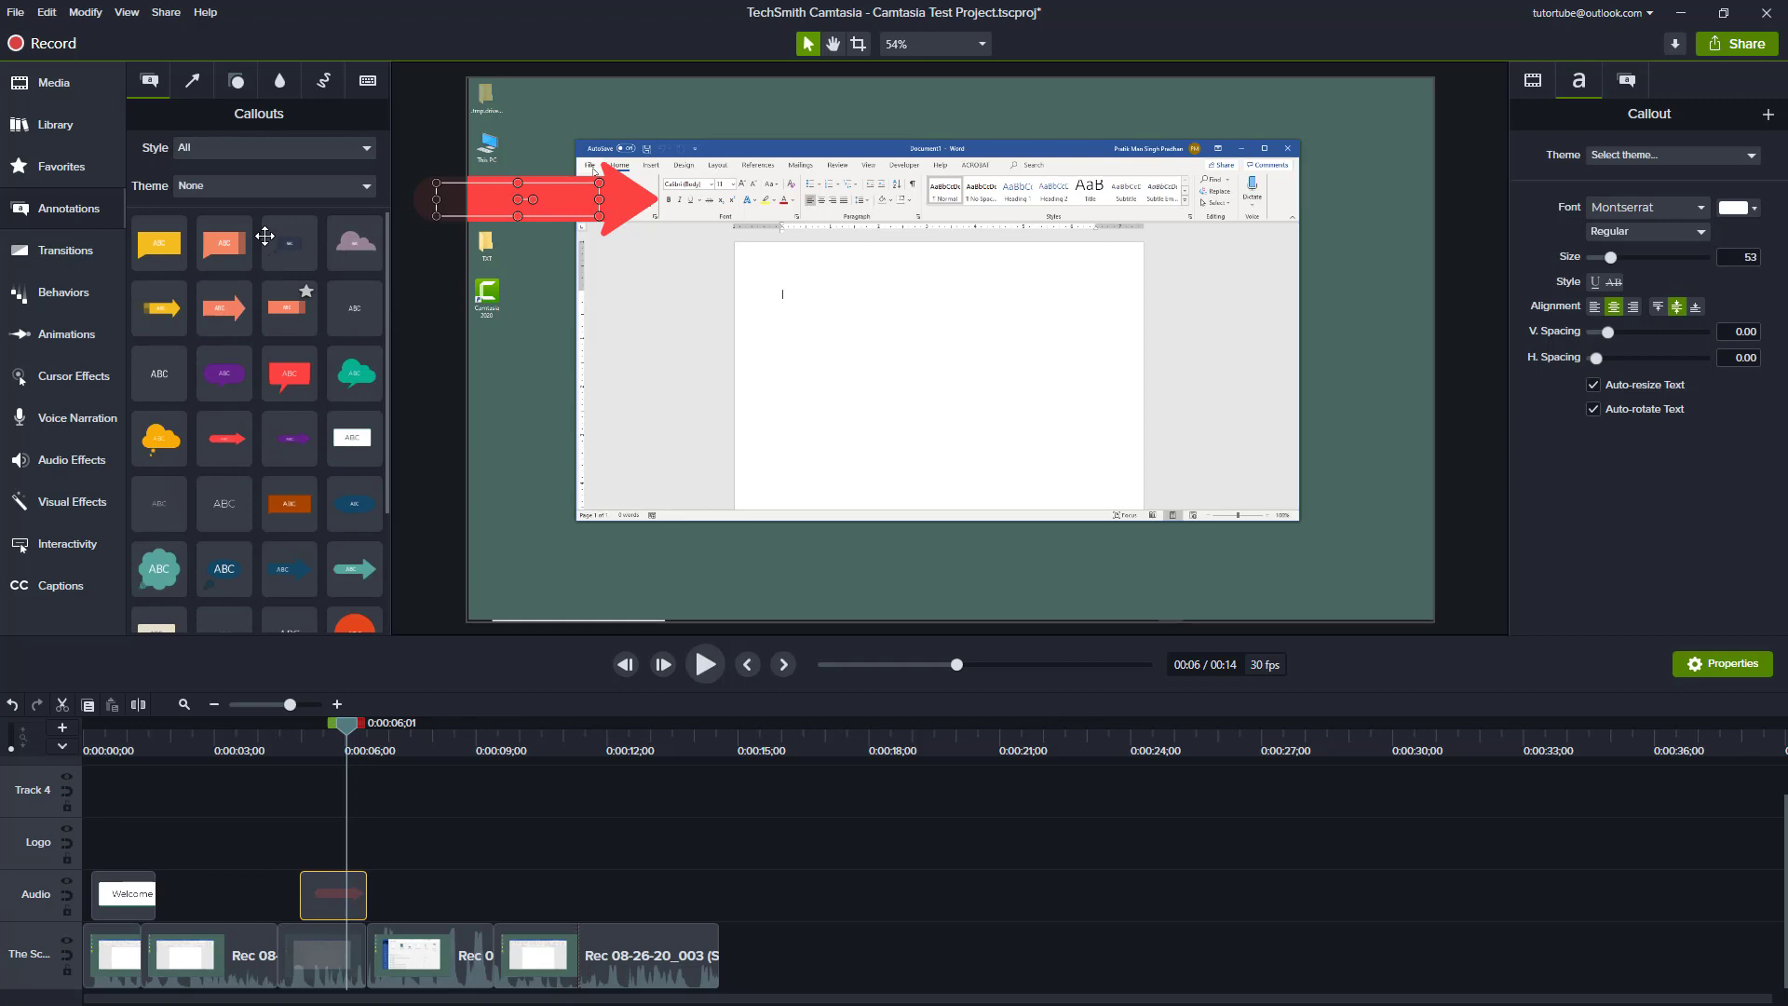
pyautogui.click(255, 149)
pyautogui.click(220, 214)
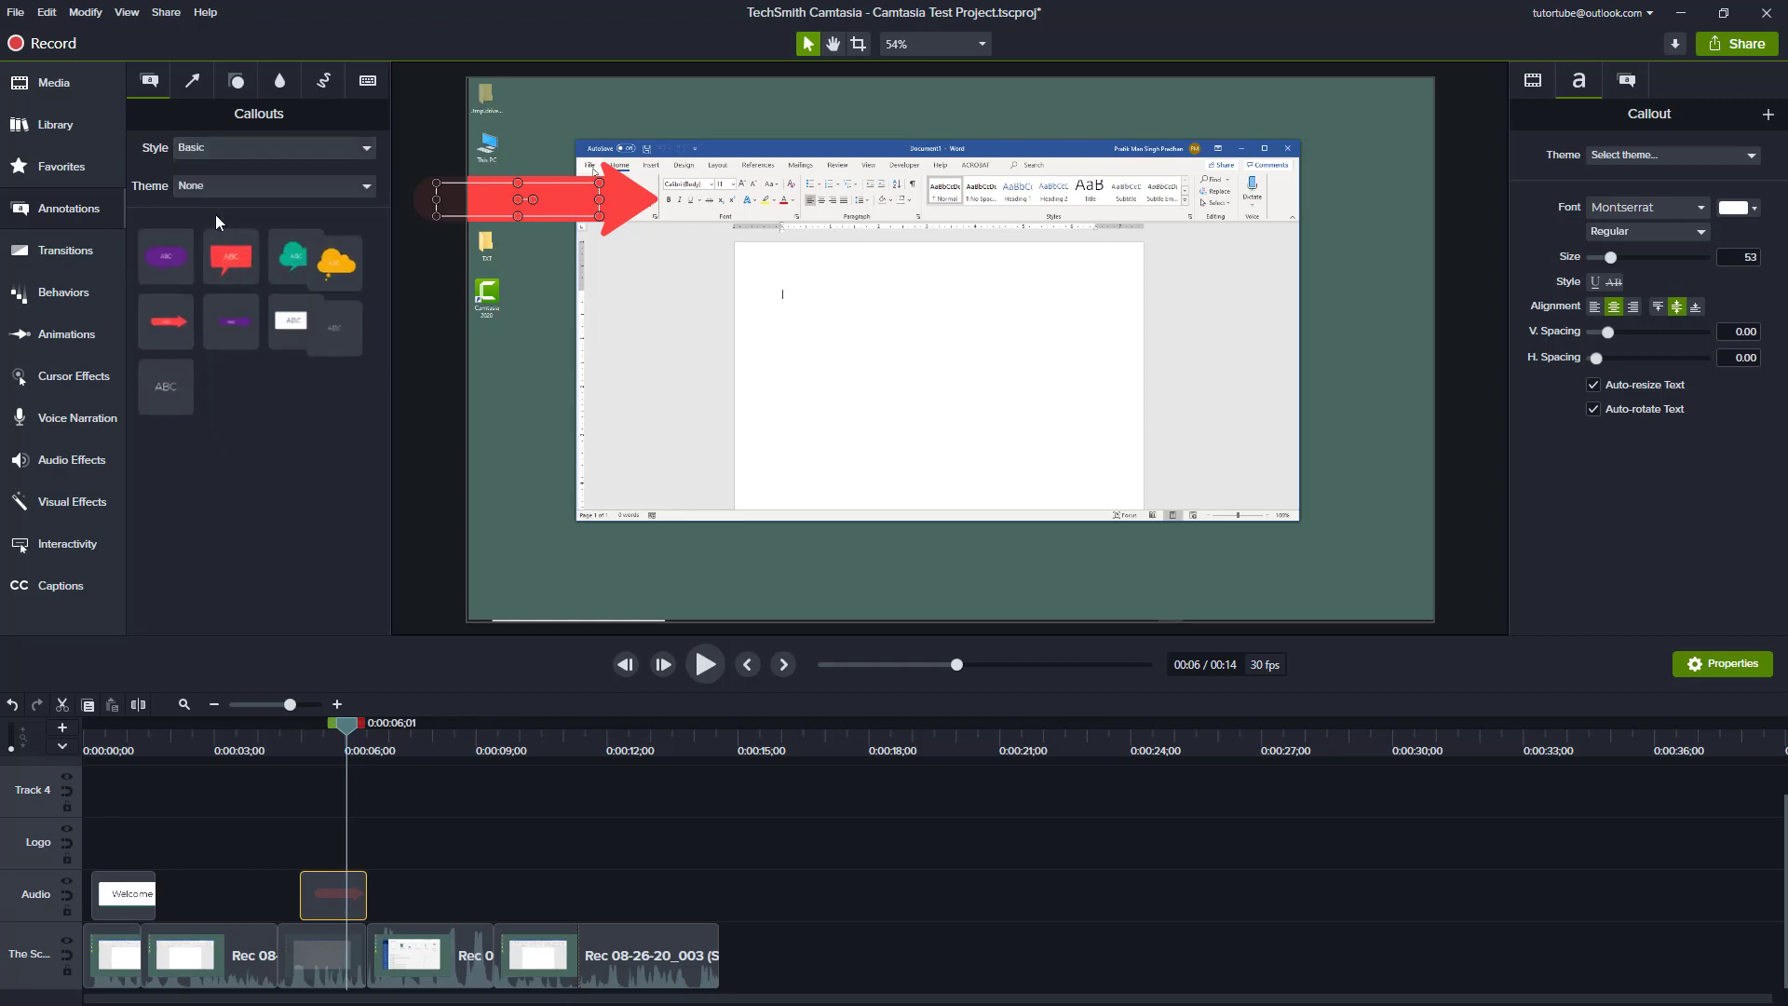
# - Show the Basic-style Arrows & Lines gallery in the Annotations panel
pyautogui.click(194, 83)
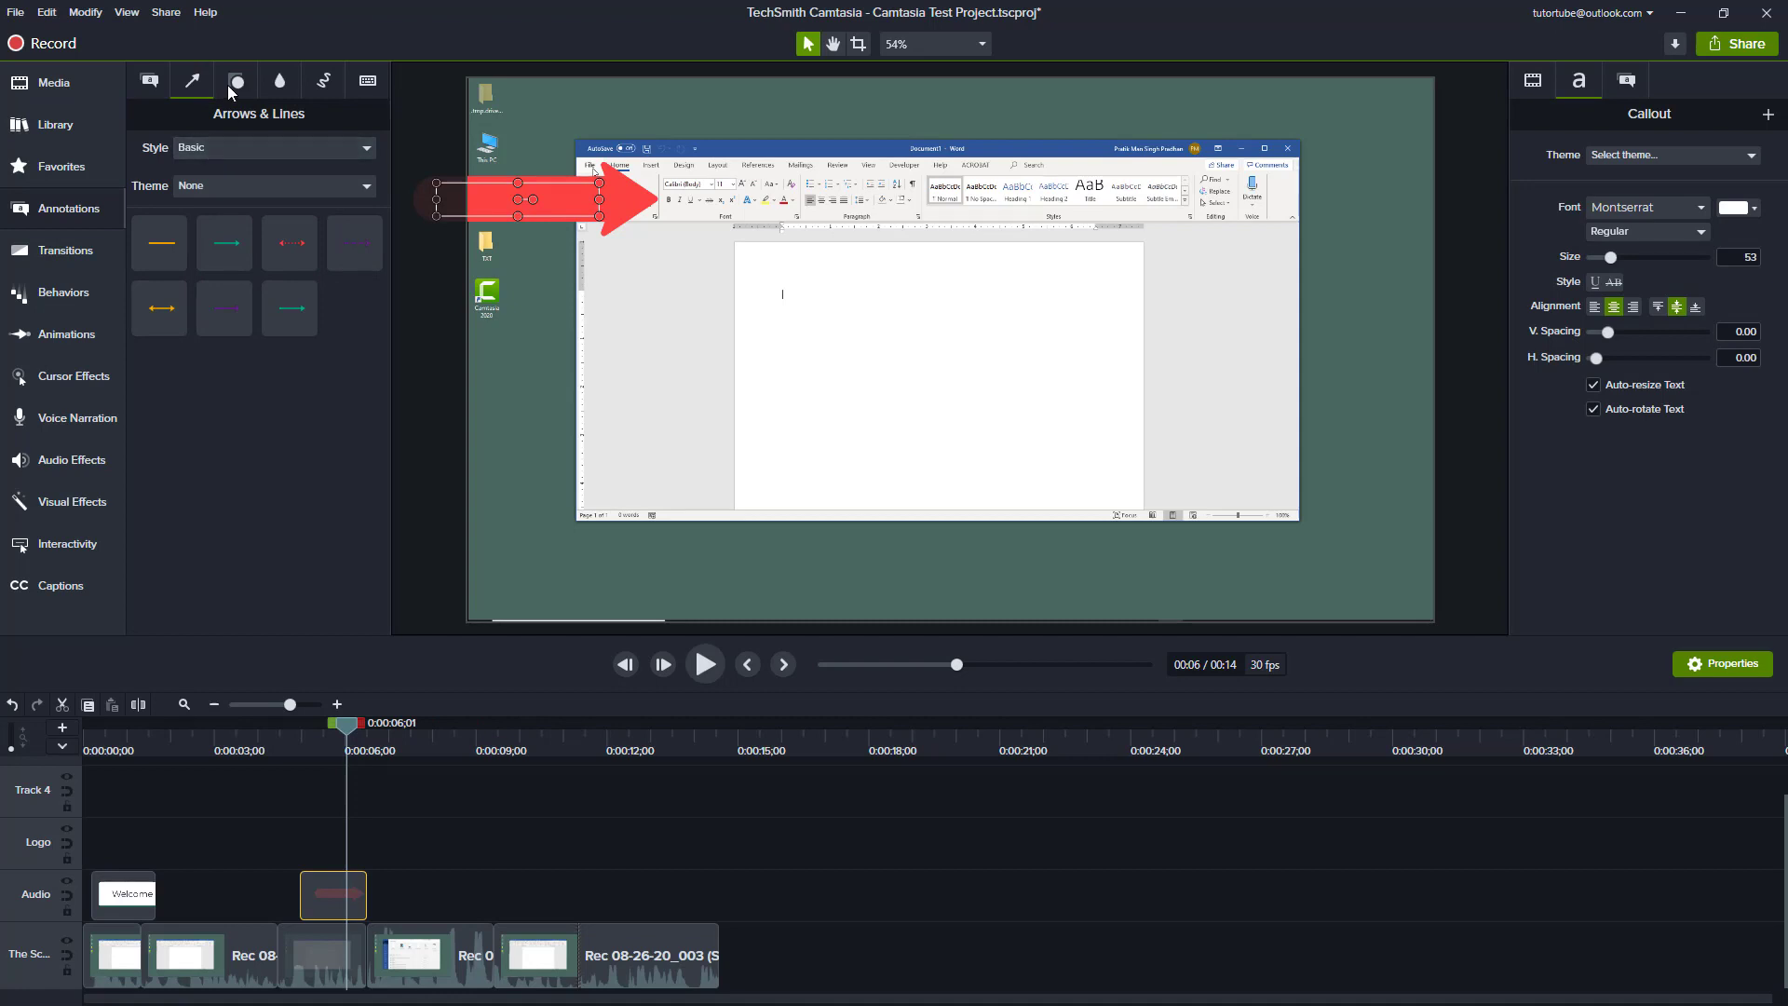
pyautogui.click(237, 83)
pyautogui.click(221, 149)
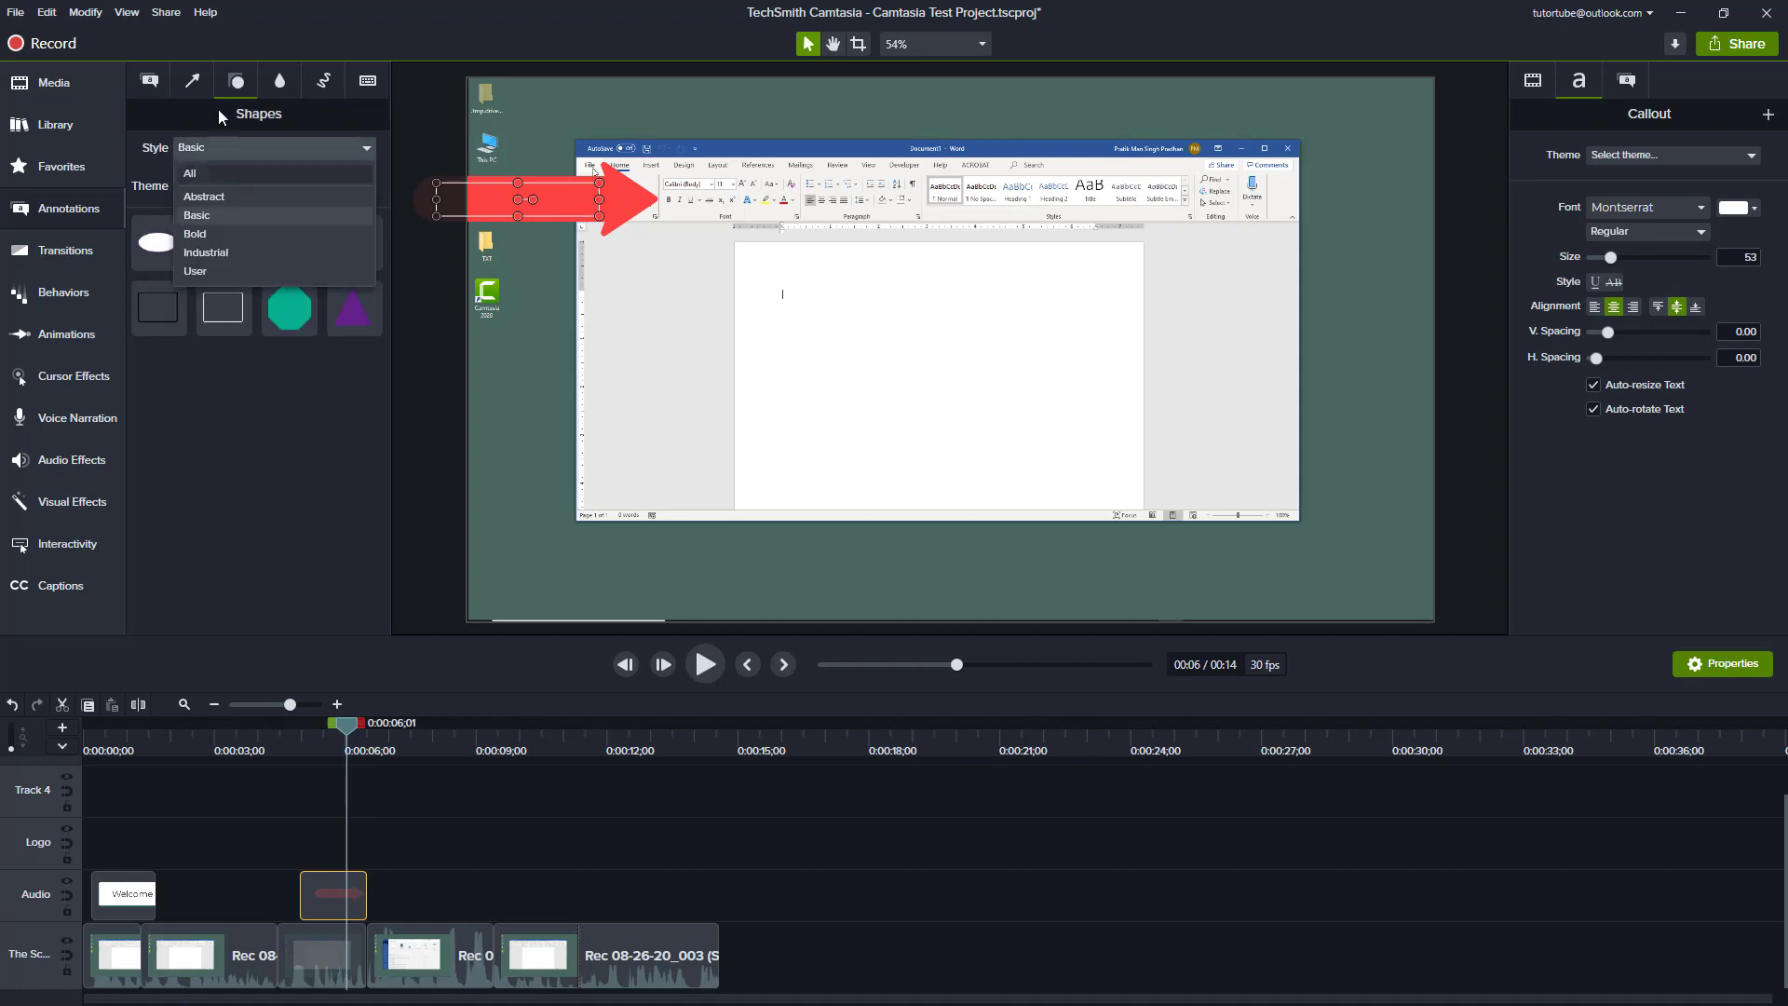
pyautogui.click(196, 88)
pyautogui.click(196, 89)
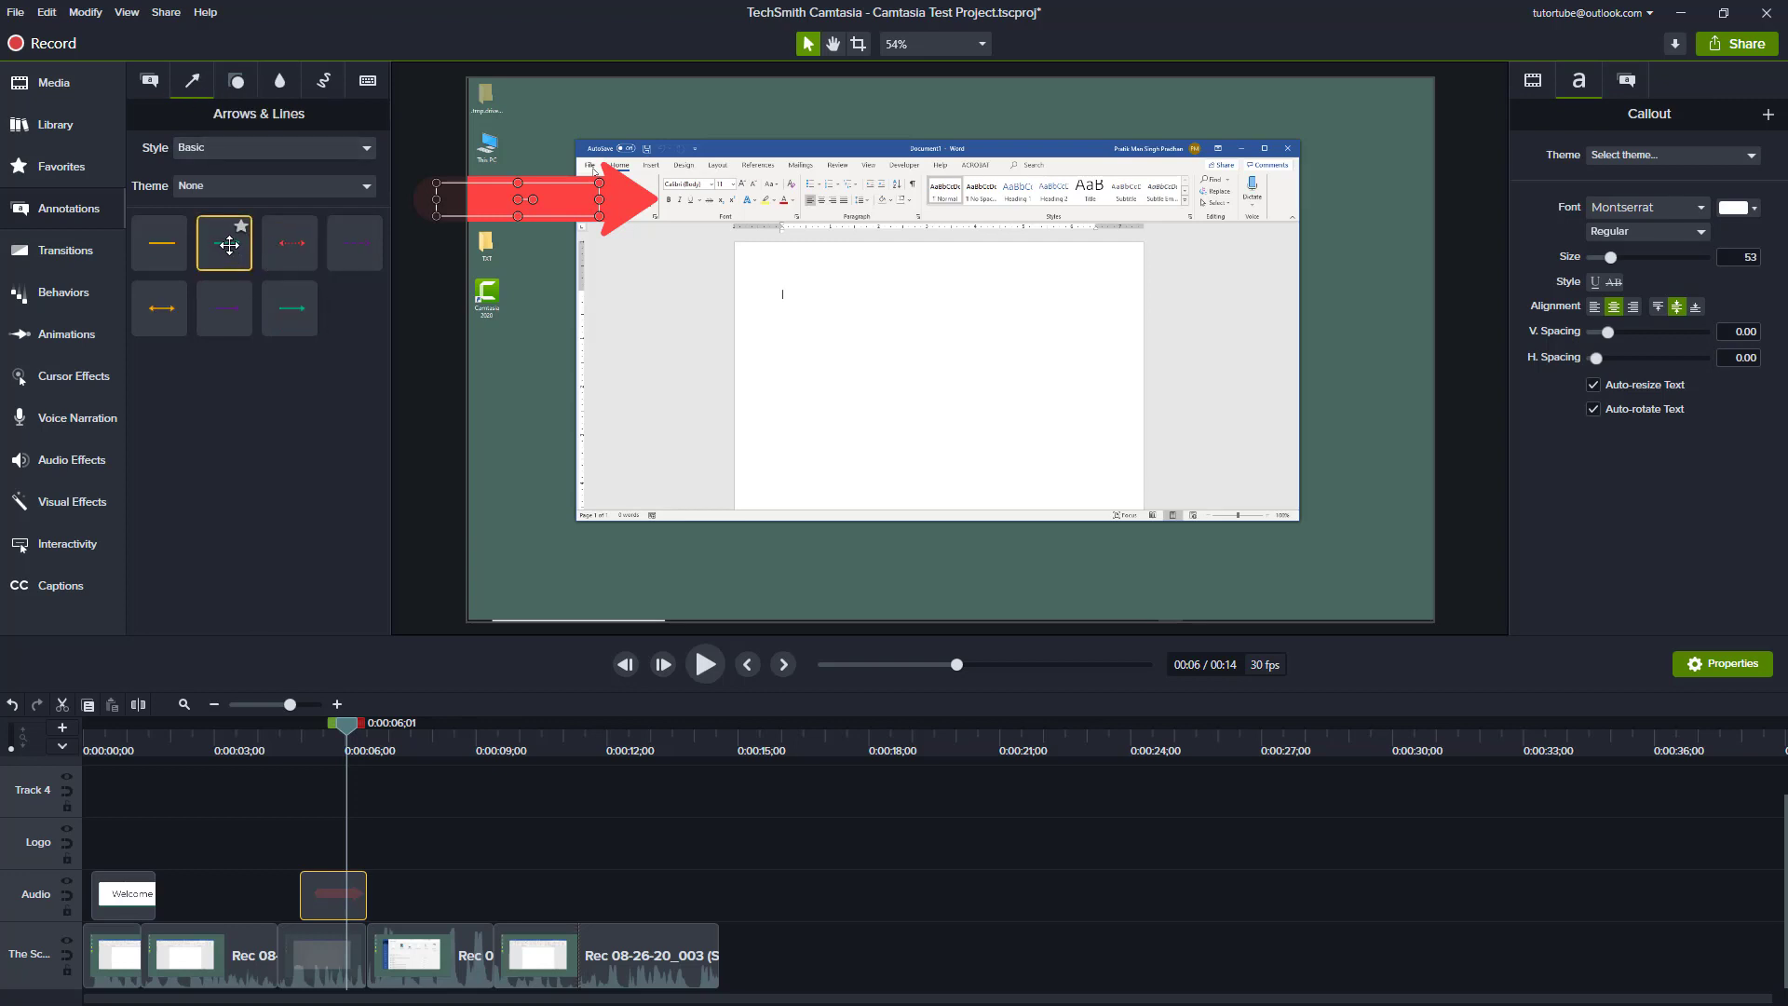
# - Place a green arrow across the Word page and a red Basic star above it
pyautogui.moveTo(225, 244); pyautogui.dragTo(965, 416)
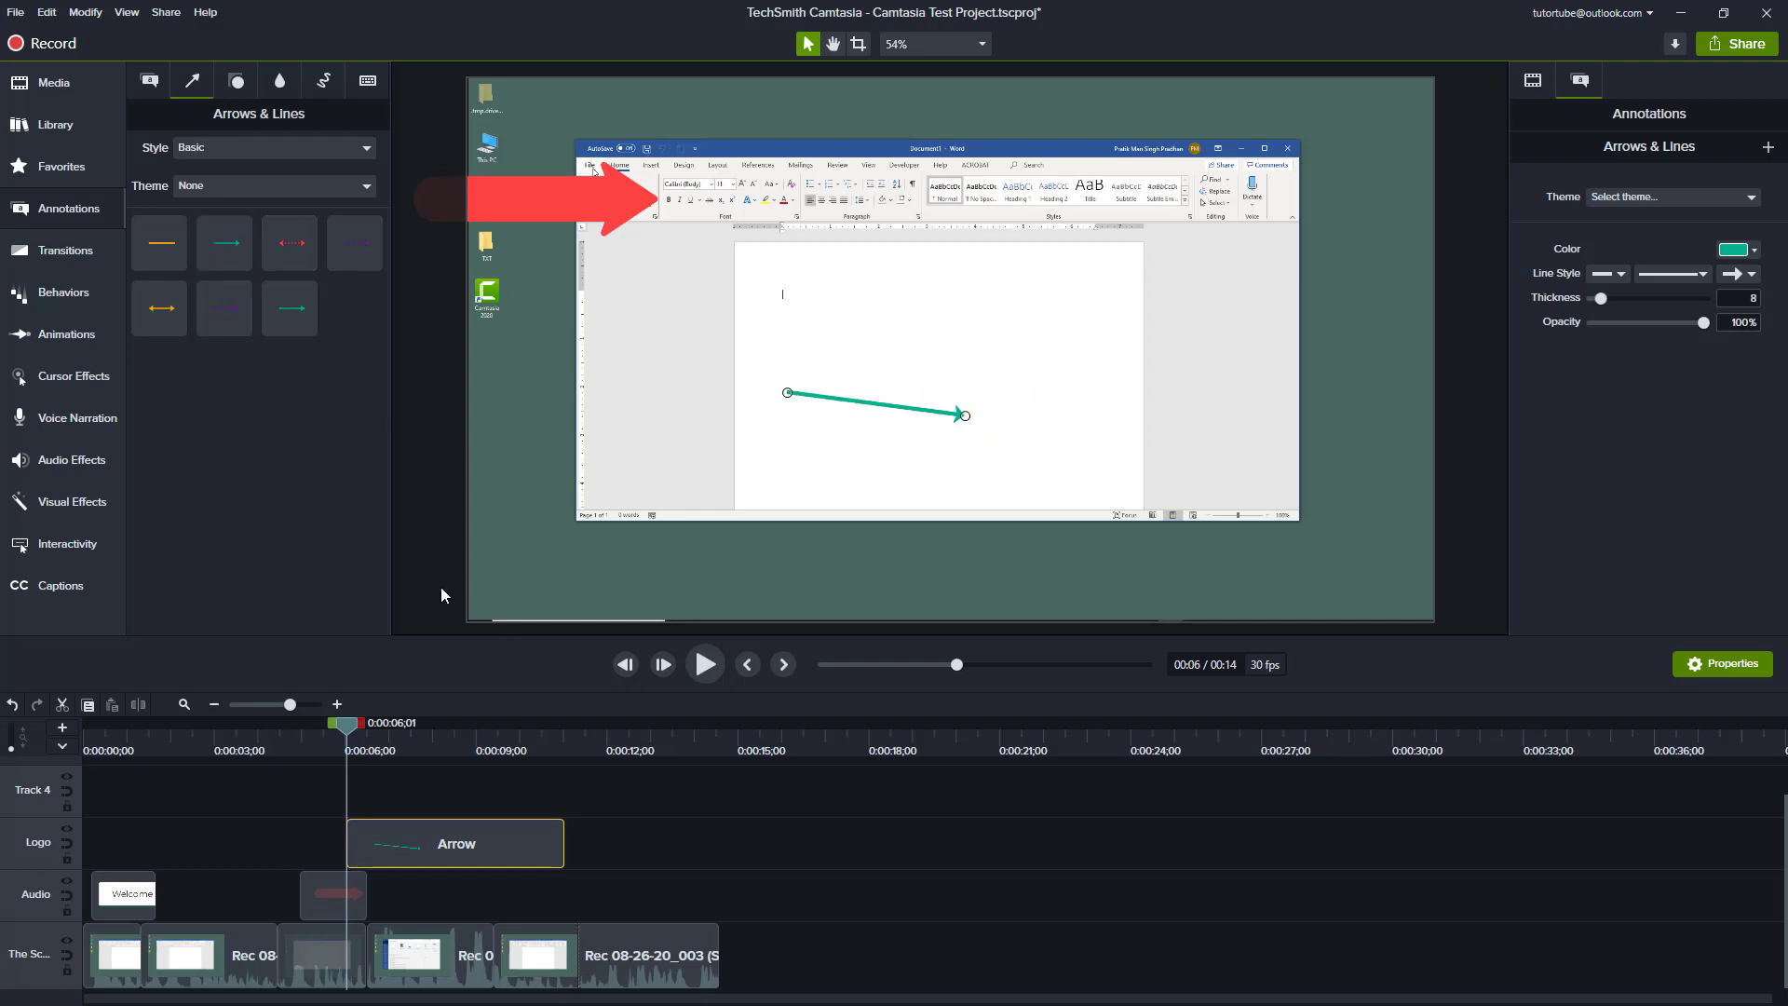
pyautogui.click(237, 81)
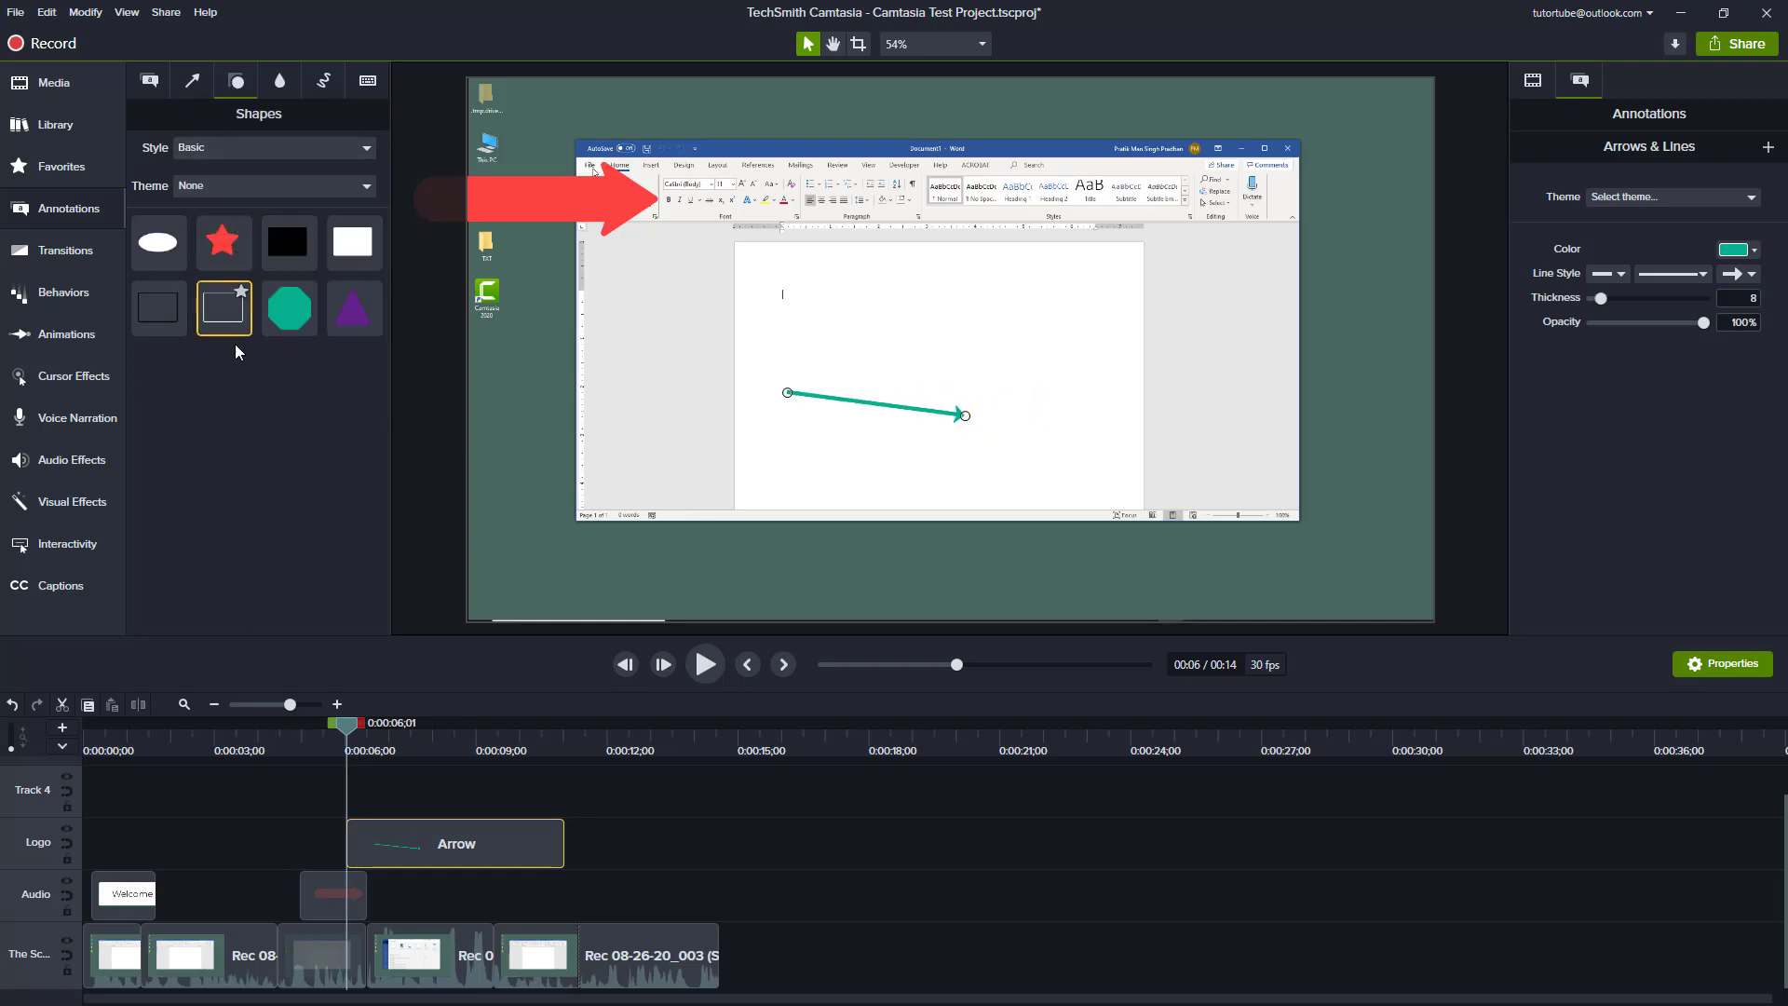
pyautogui.moveTo(223, 241); pyautogui.dragTo(761, 305)
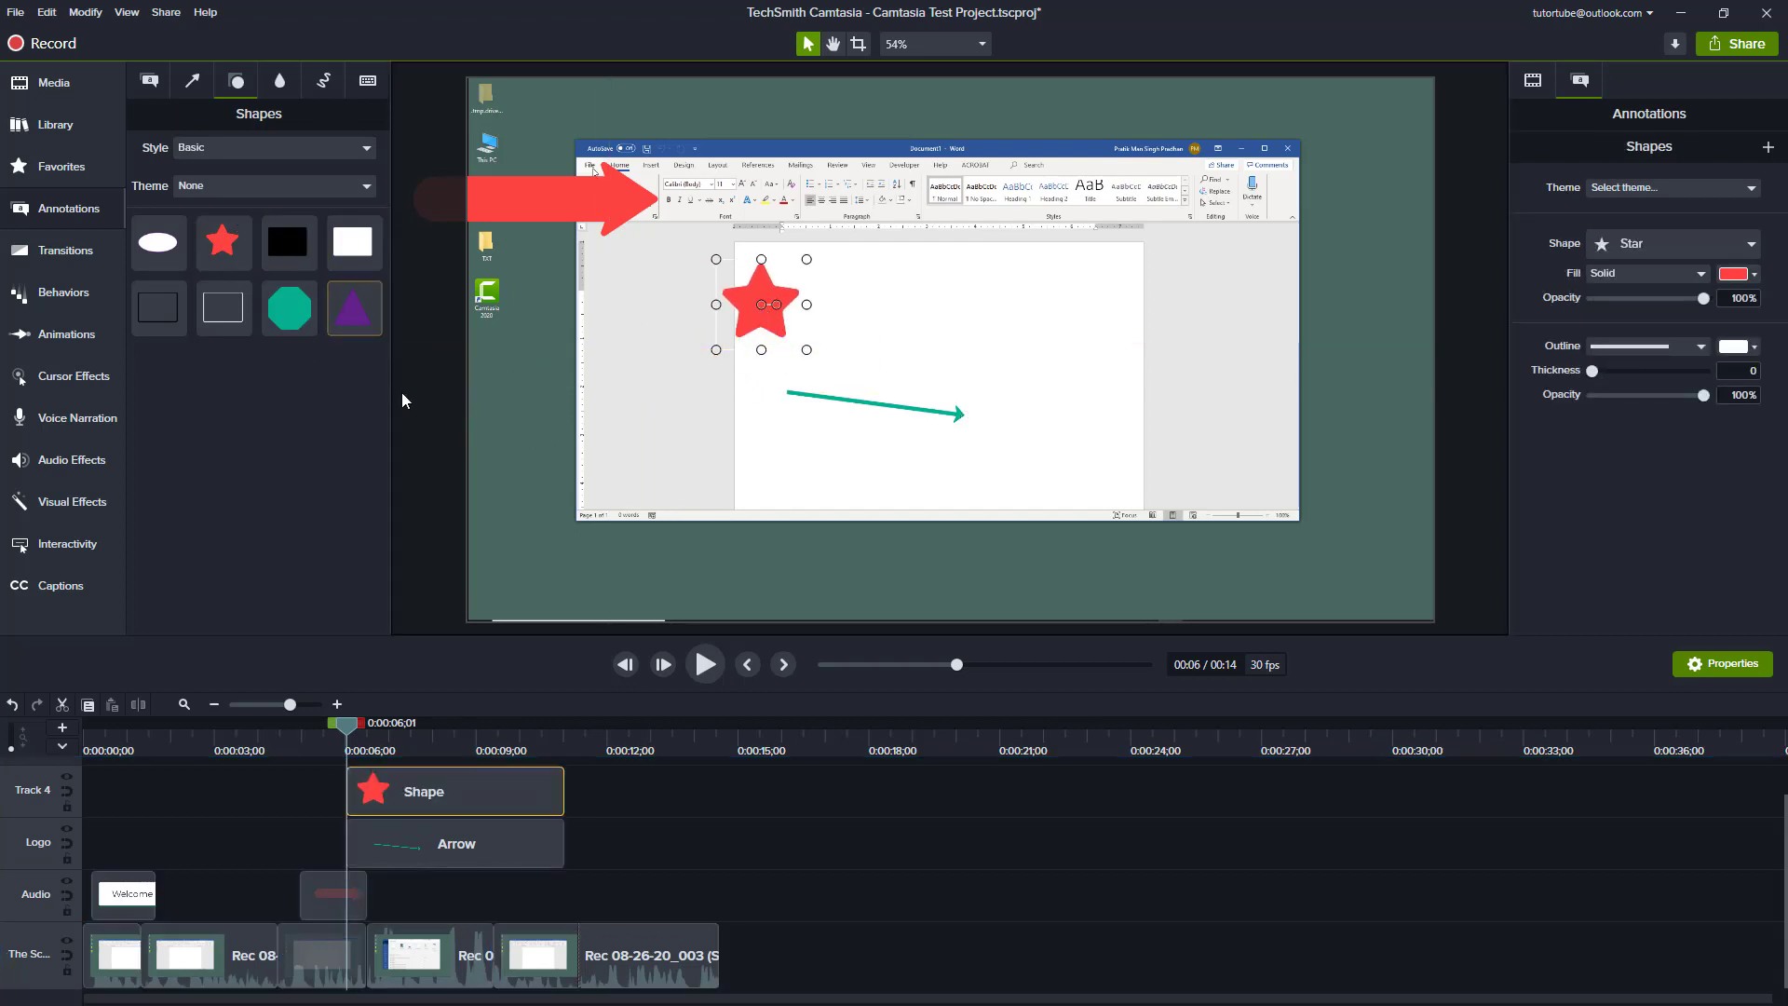
# - Switch the shape style to Bold and add an orange star right of the red star
pyautogui.click(282, 181)
pyautogui.click(250, 229)
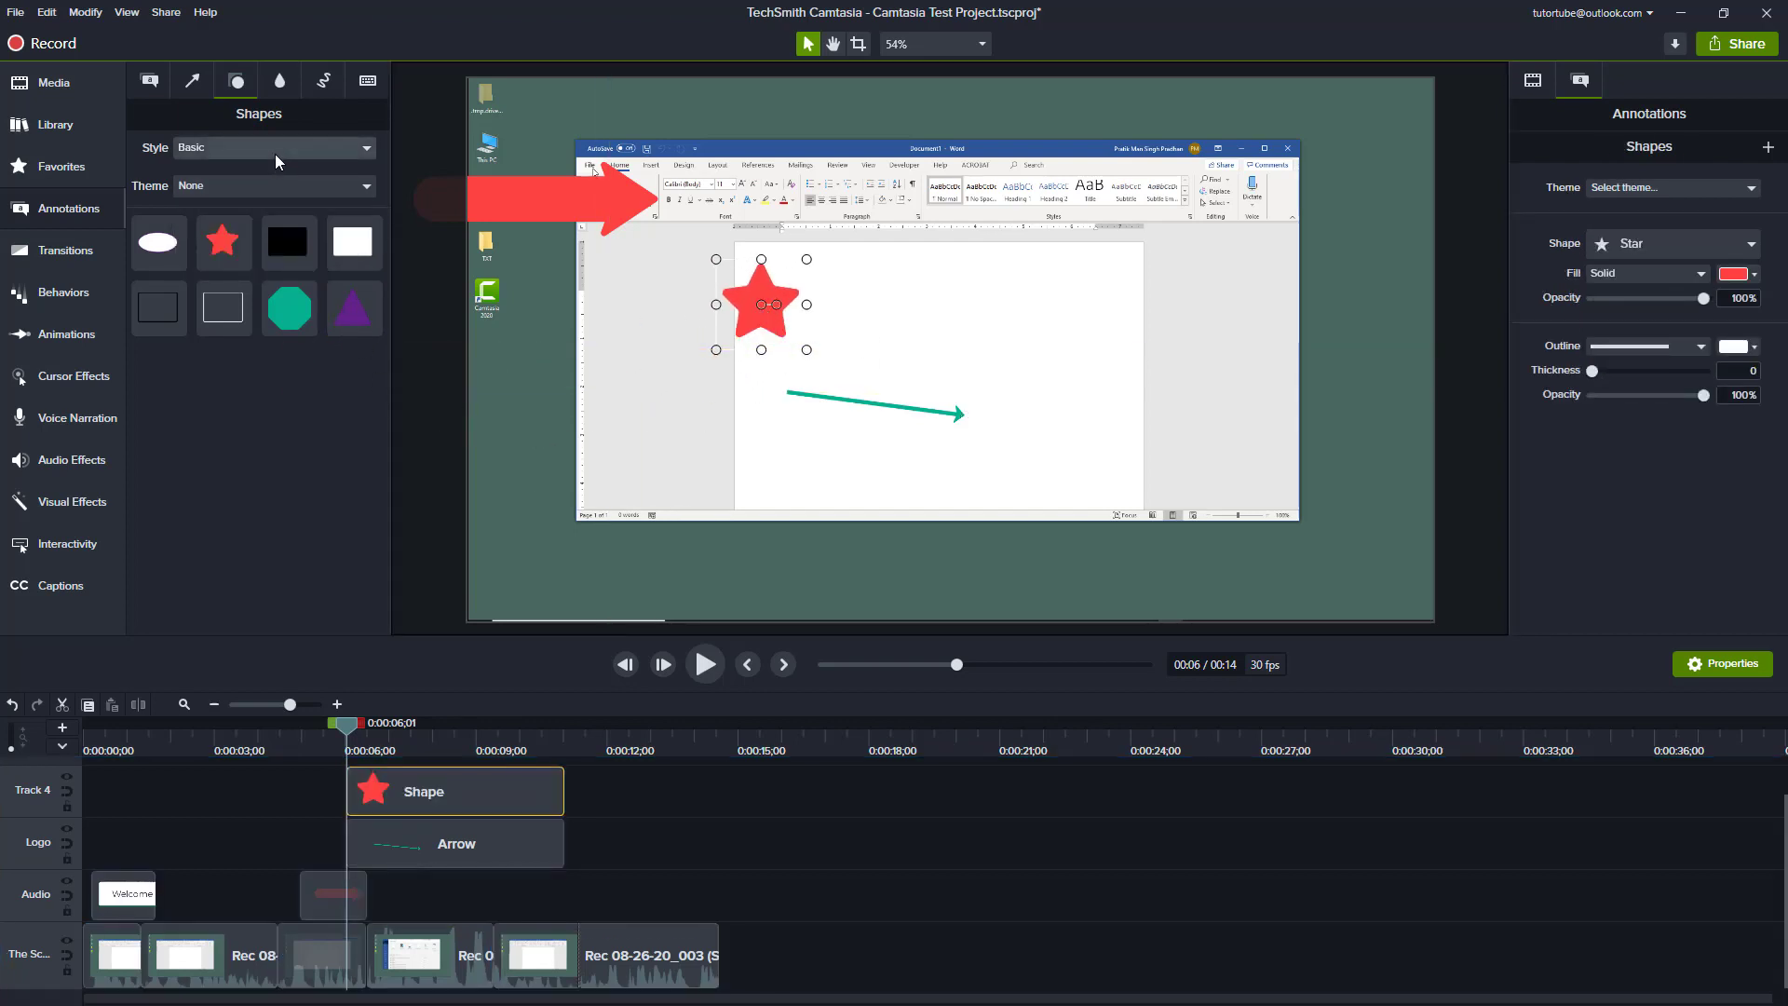
pyautogui.click(276, 154)
pyautogui.click(221, 234)
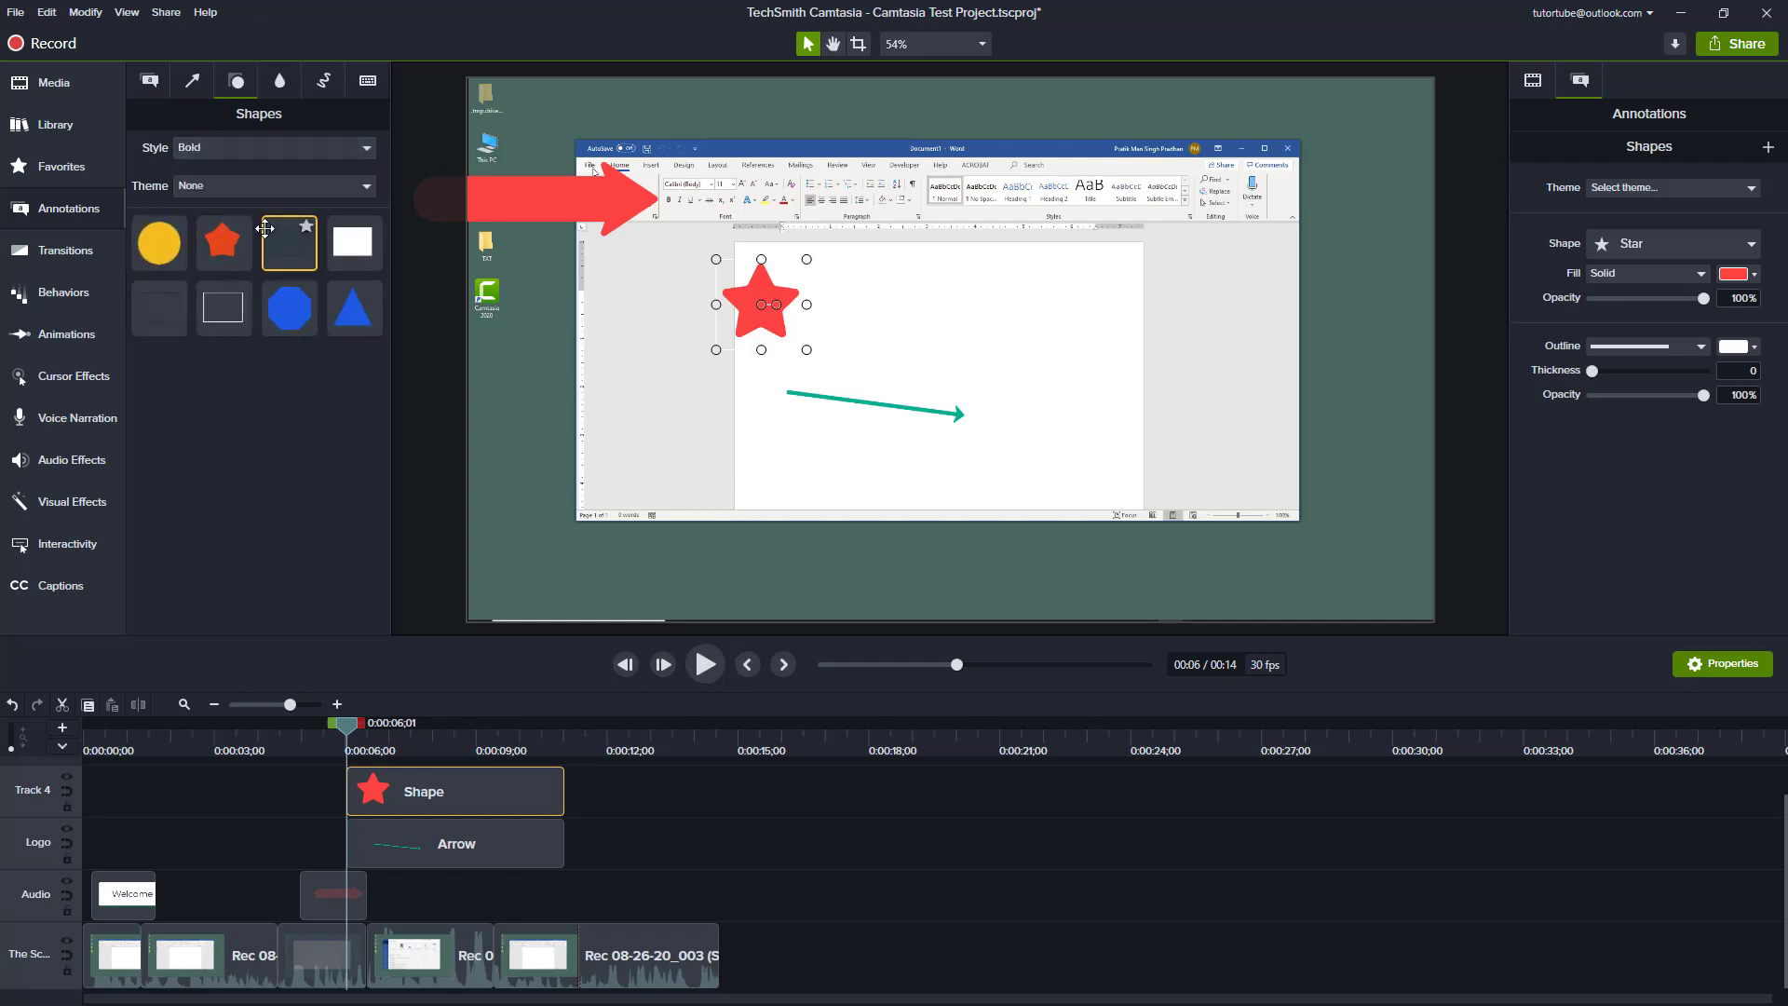
pyautogui.moveTo(213, 244); pyautogui.dragTo(895, 308)
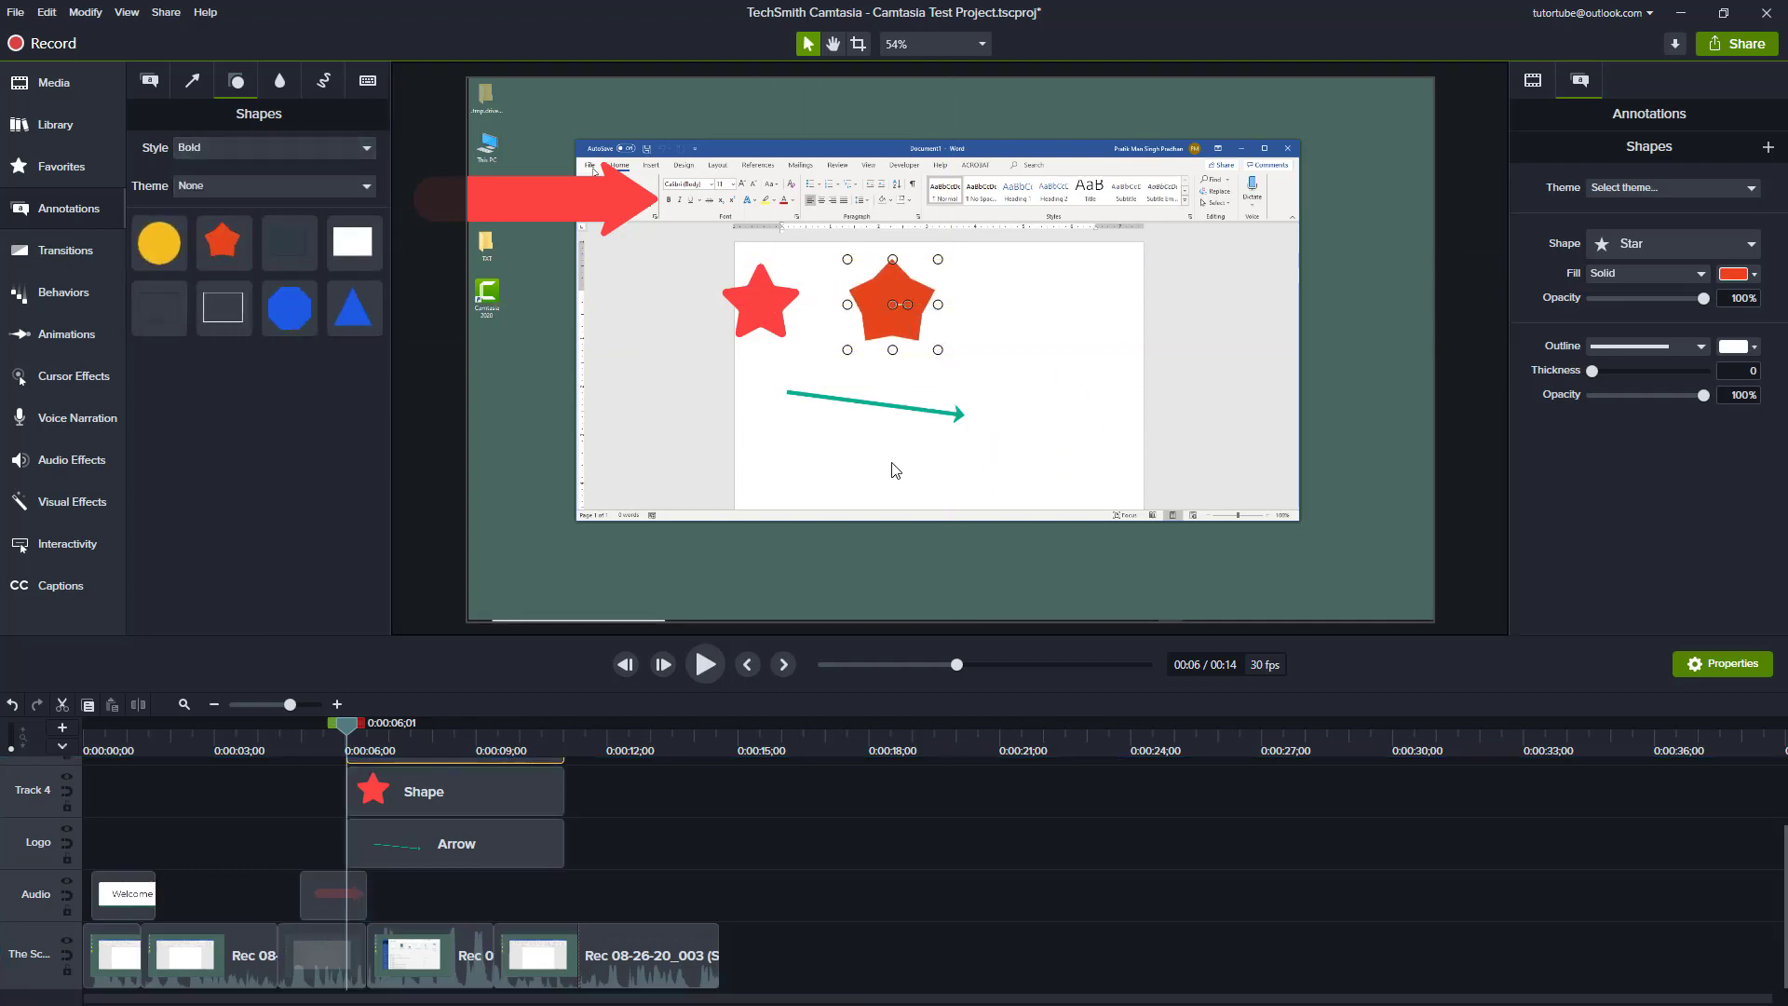